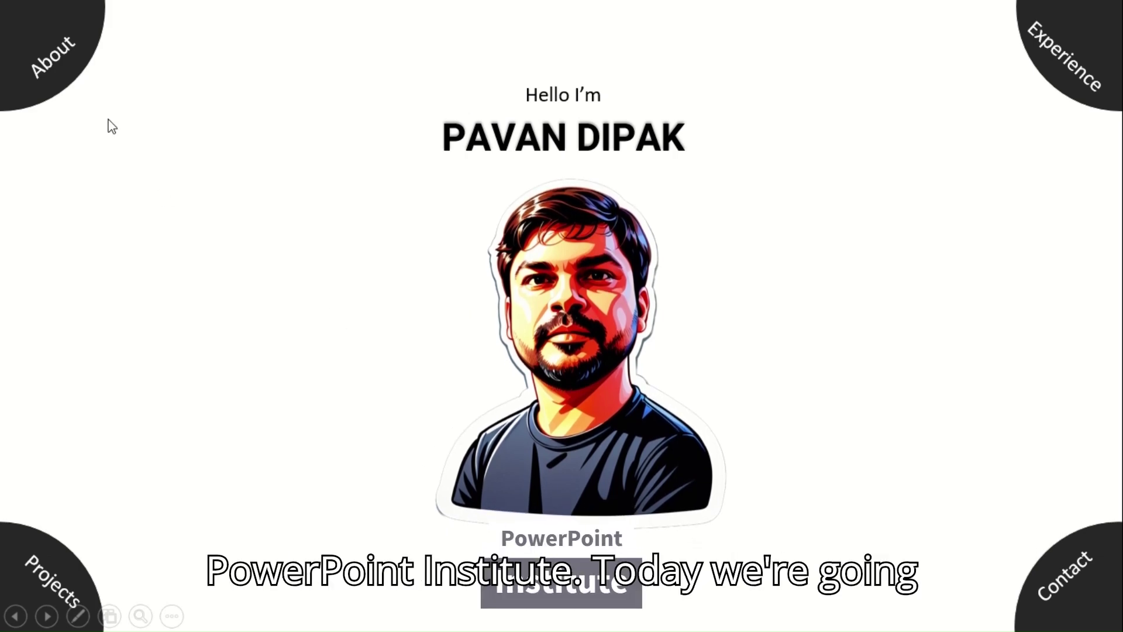
Step: Preview the finished slideshow by following the About, Experience, Contact, Projects and Home corner links
click(24, 17)
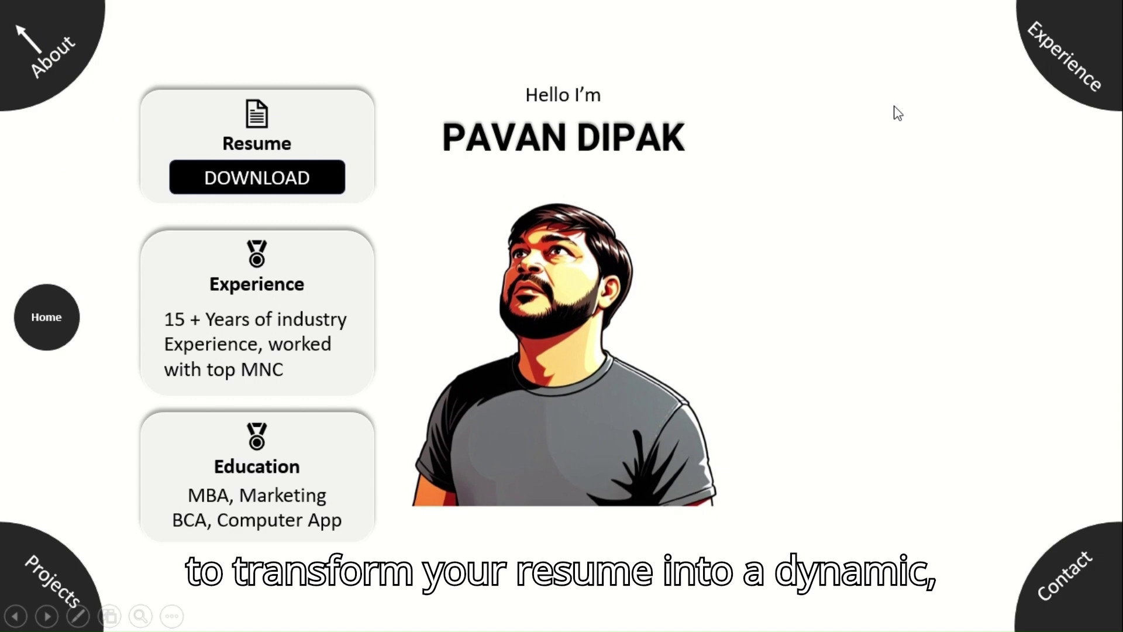
click(1082, 34)
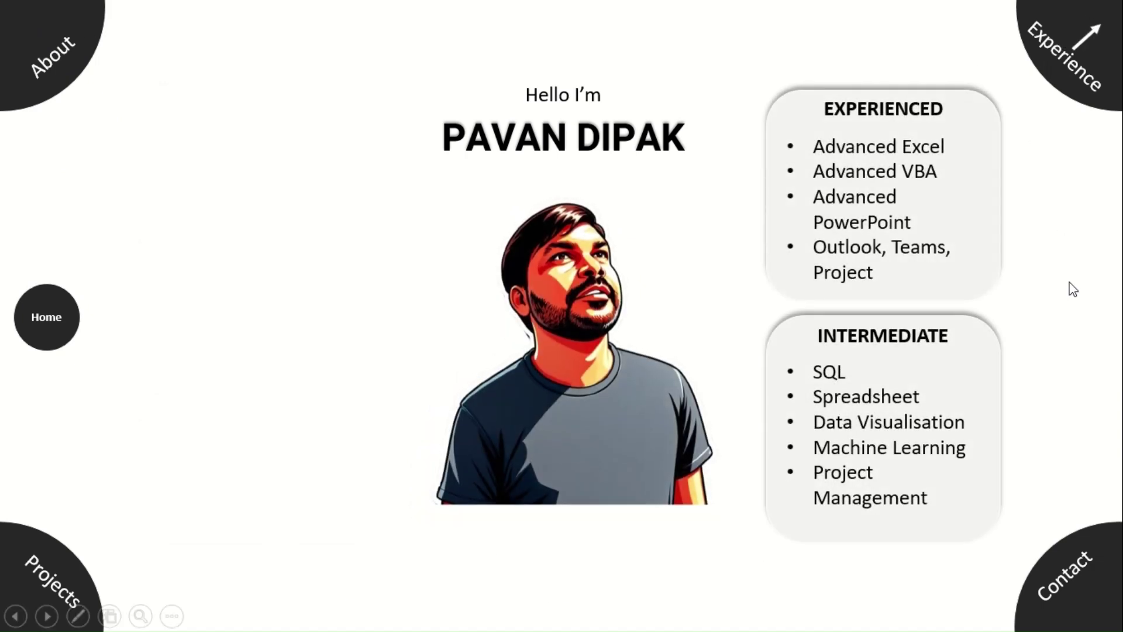
click(1108, 603)
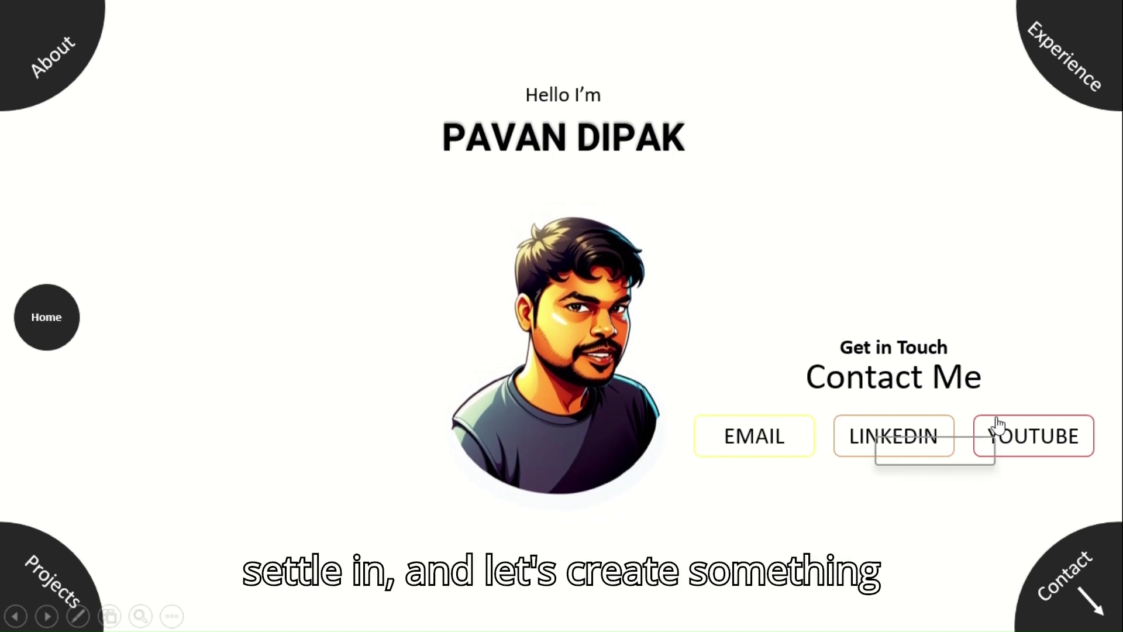
click(11, 578)
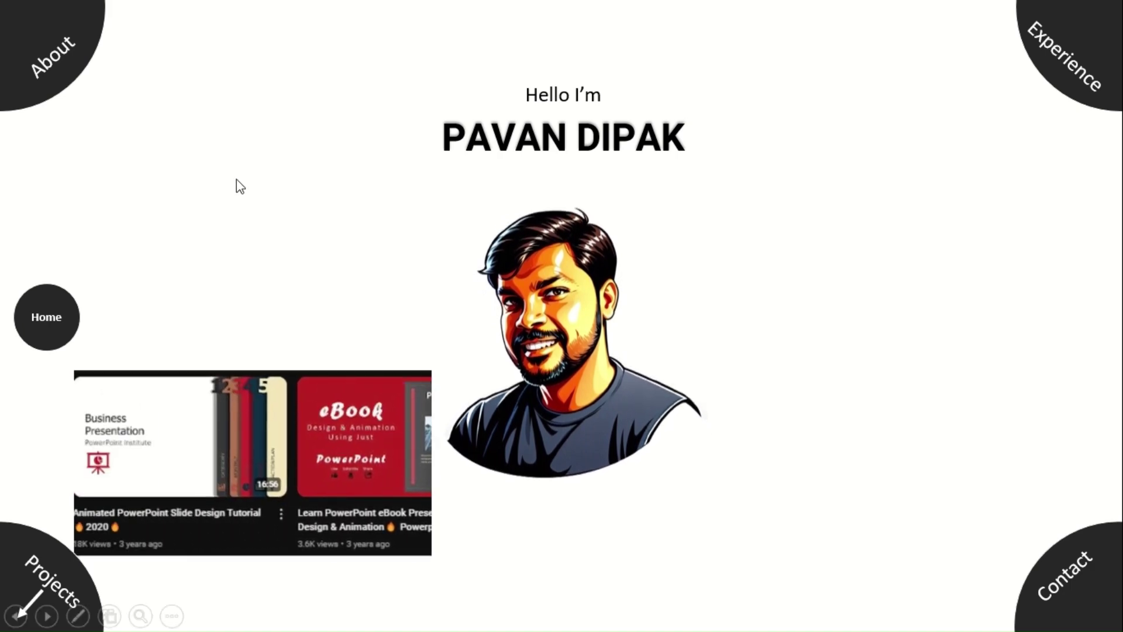
click(50, 329)
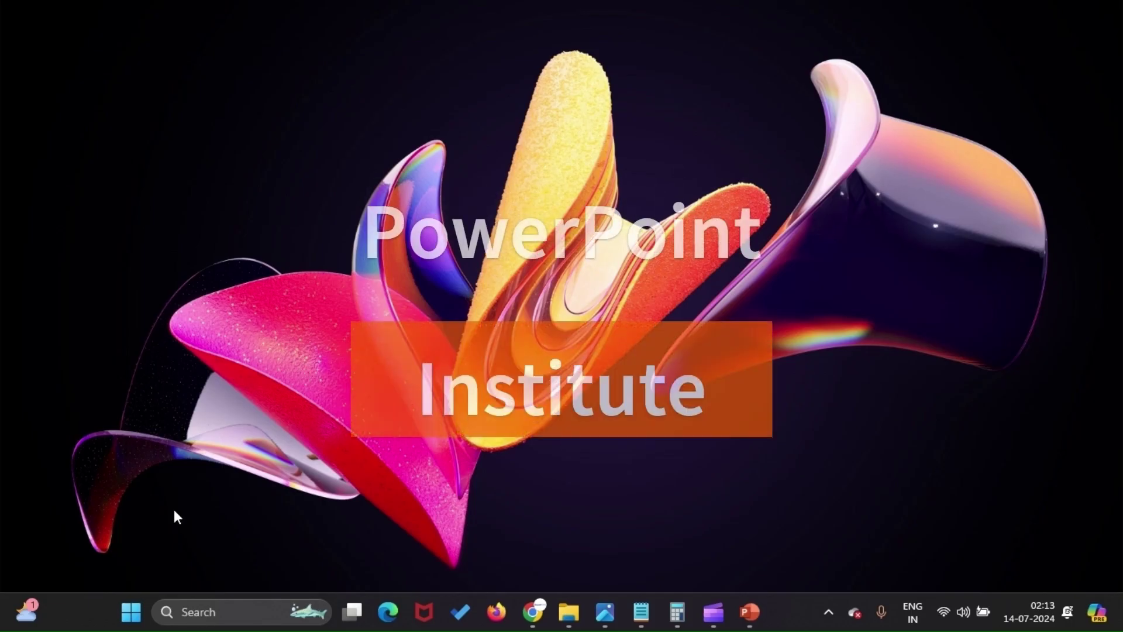
Step: Launch PowerPoint from the Start menu with a new blank presentation
click(131, 611)
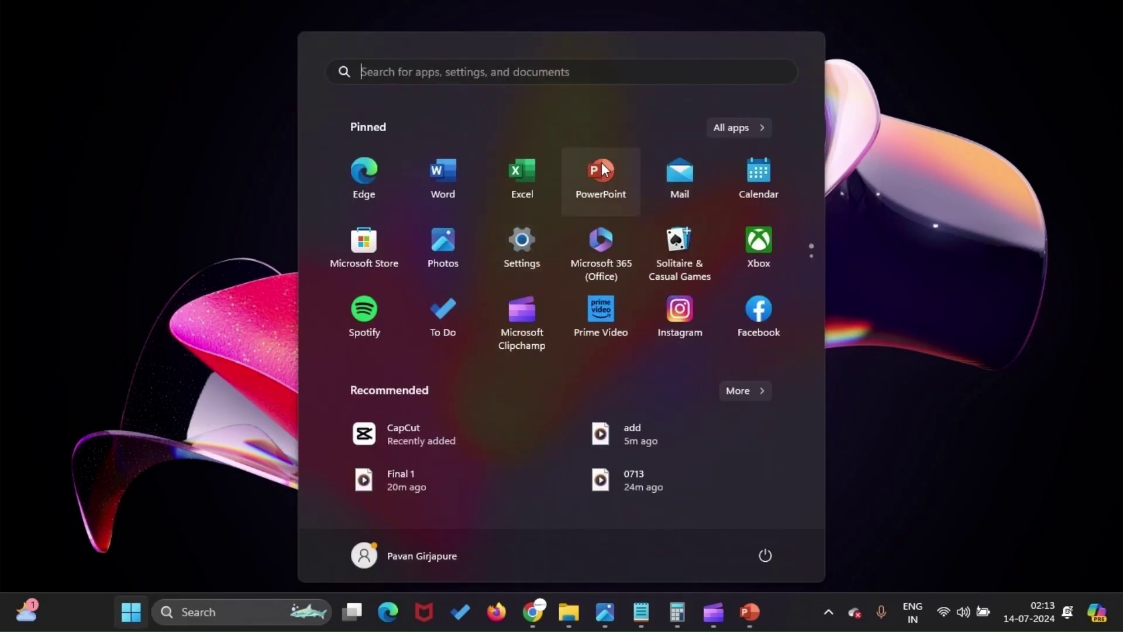
click(600, 181)
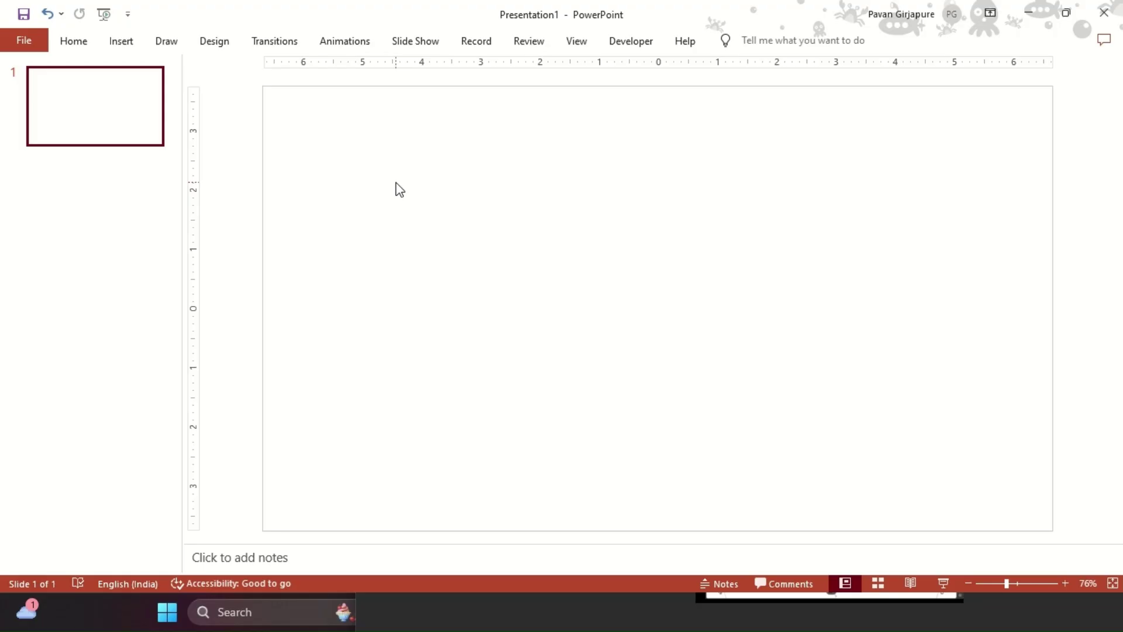
click(122, 41)
Step: Add a text box reading 'Hello I'm' in the upper slide area
click(649, 82)
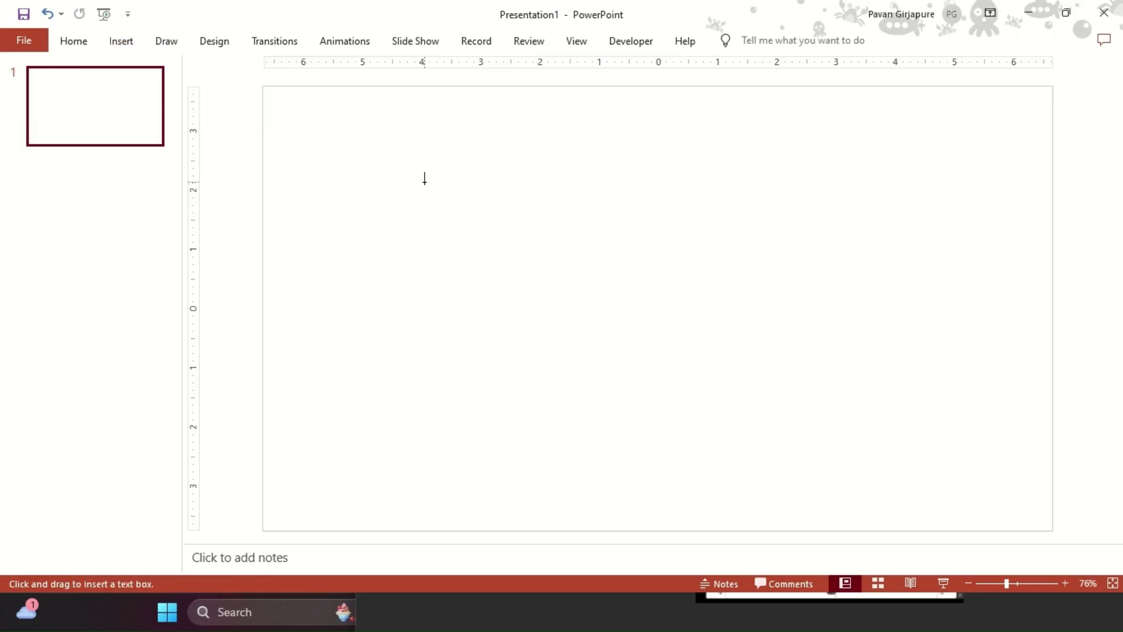
drag(425, 179, 702, 244)
text(hell)
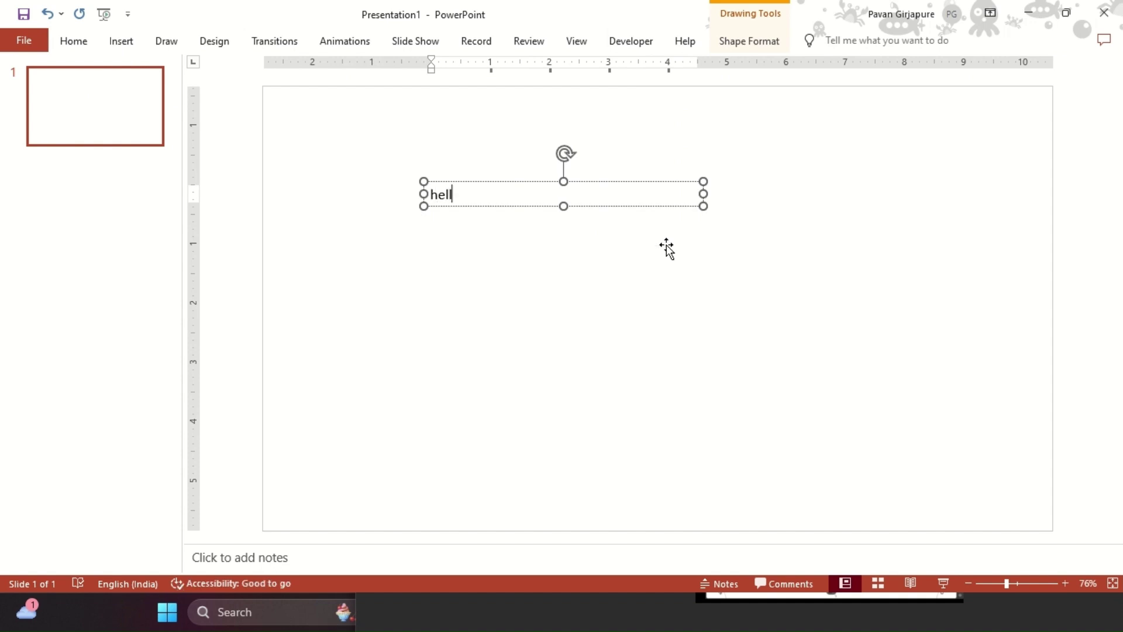
text(Hello I’m)
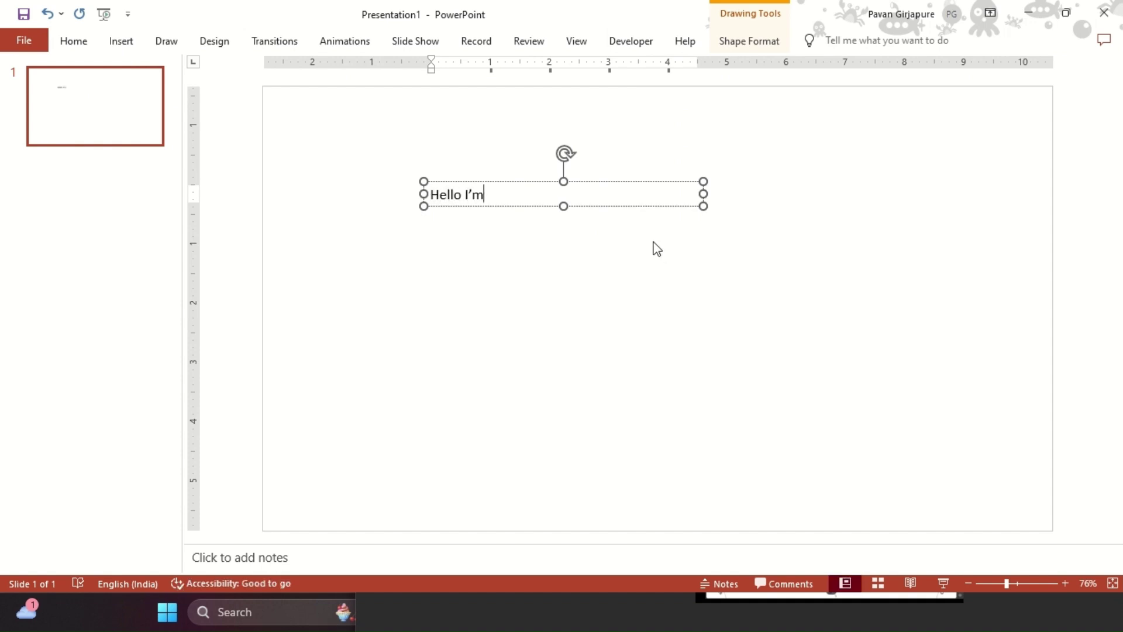
click(572, 184)
Step: Duplicate the 'Hello I'm' box directly below and replace the copy's text with the presenter's name
drag(571, 186, 677, 301)
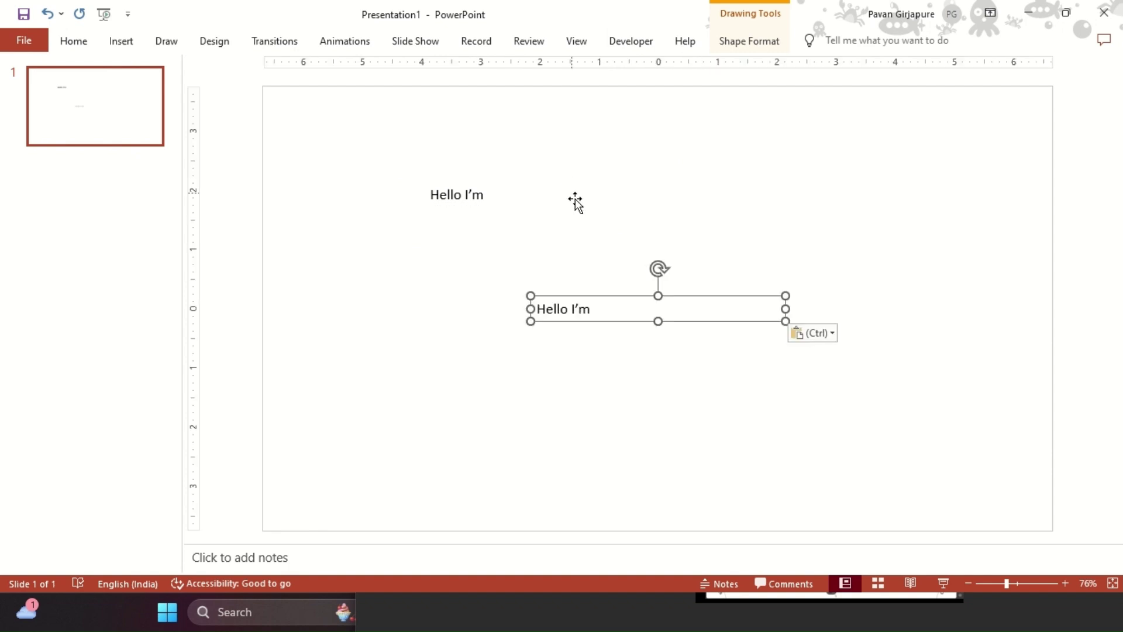
drag(604, 294, 494, 230)
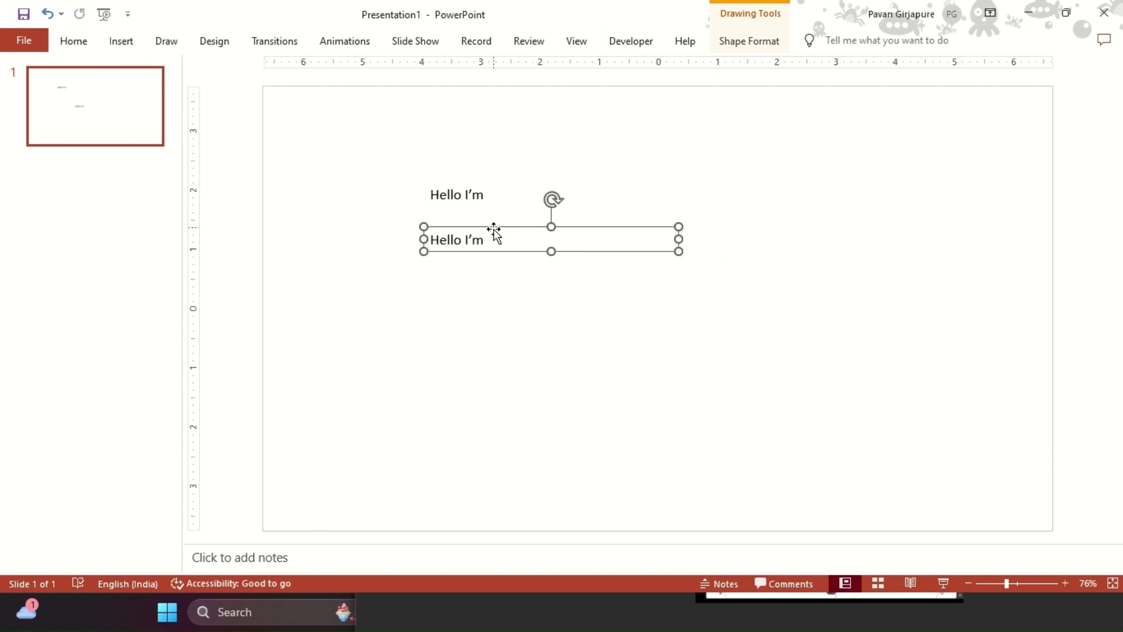
triple_click(476, 232)
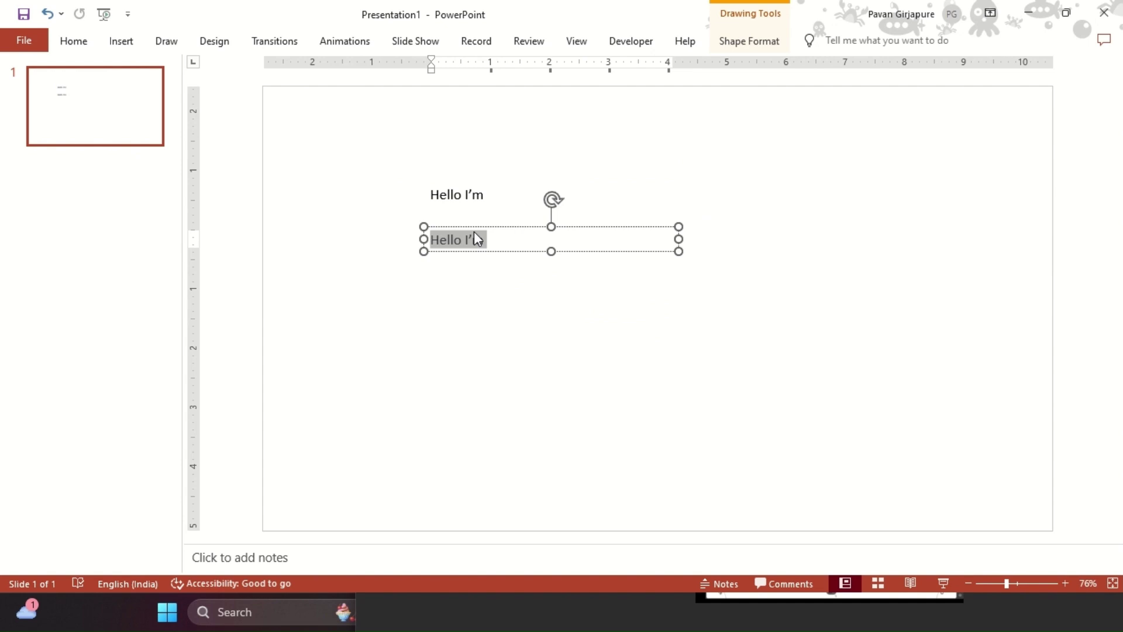
text(Pavan Dipak)
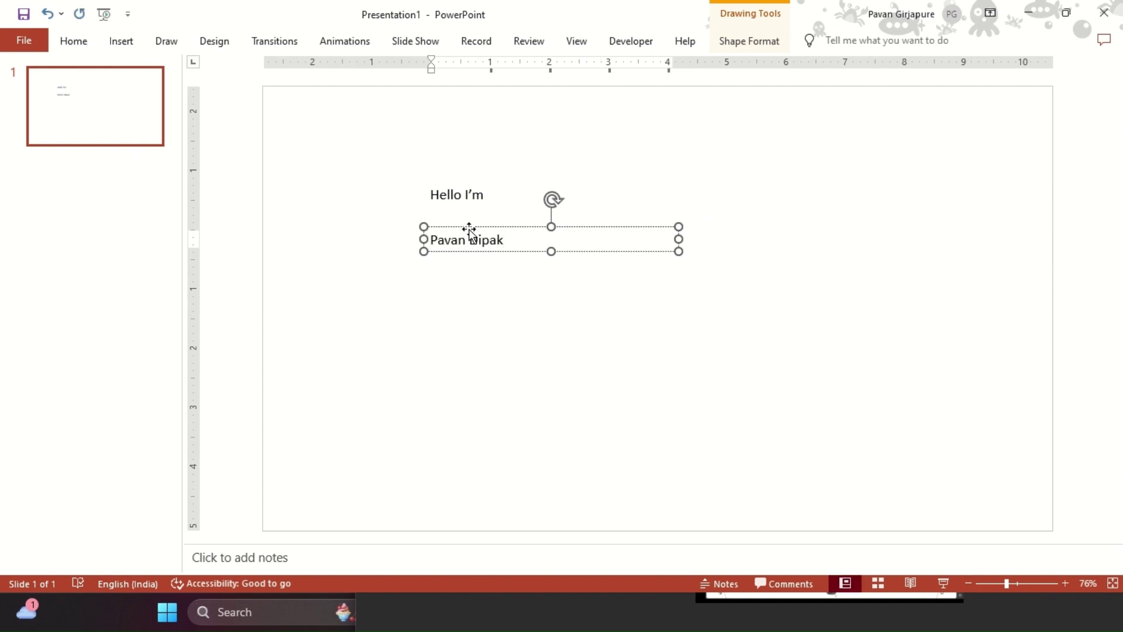
key(Escape)
Step: Format the name as bold 32 pt Roboto, centred in its box
click(95, 39)
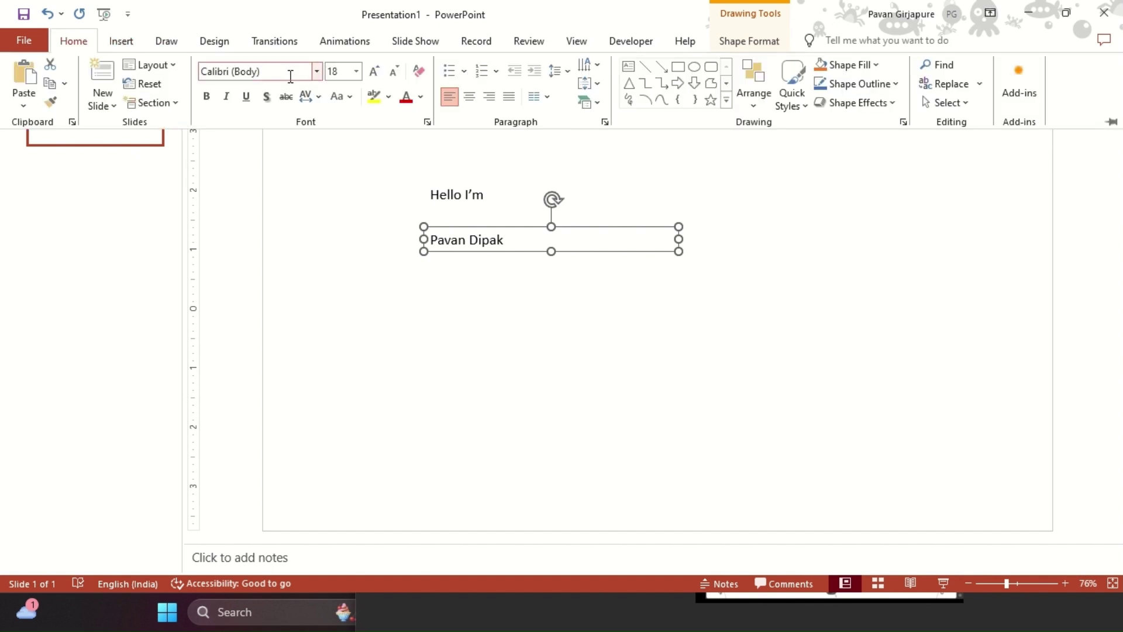
click(290, 73)
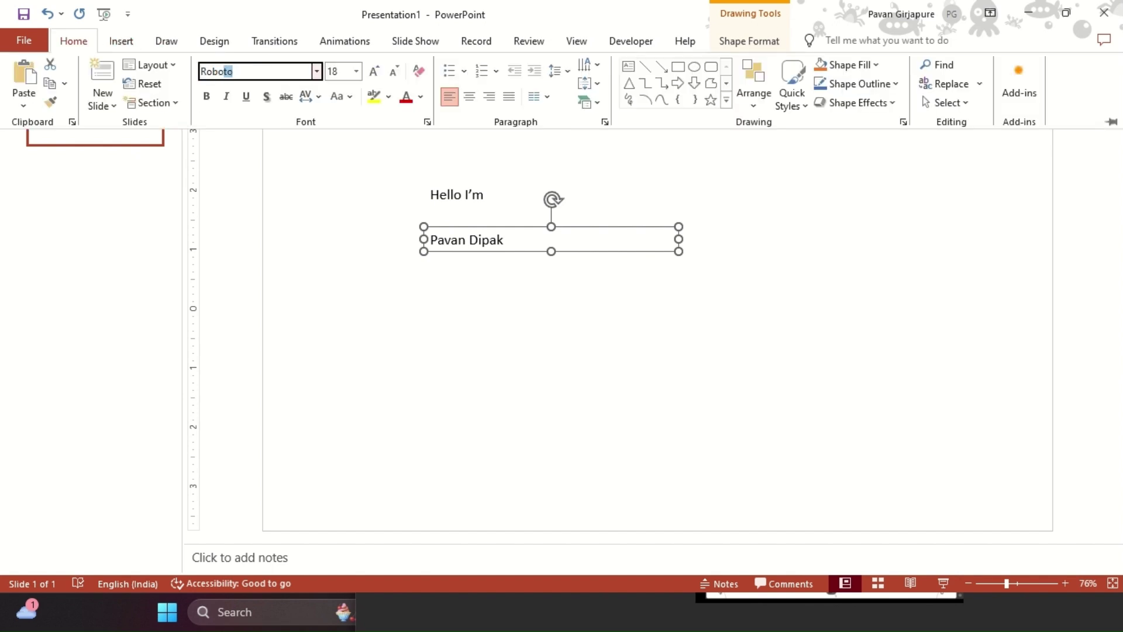
text(Robot)
key(Return)
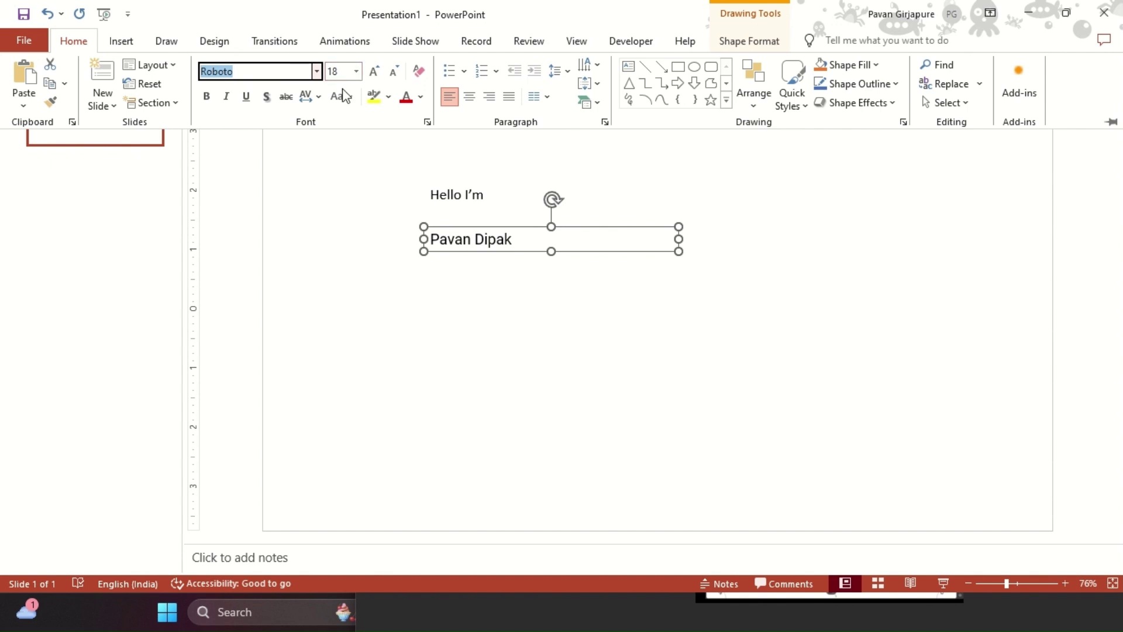
click(208, 99)
click(356, 71)
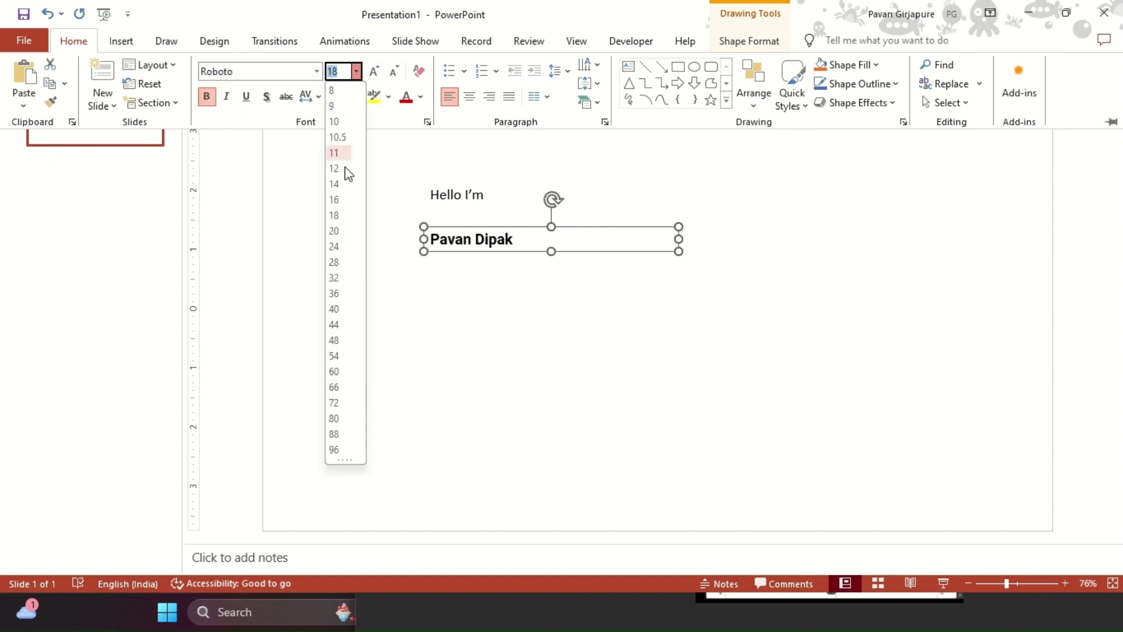
click(344, 284)
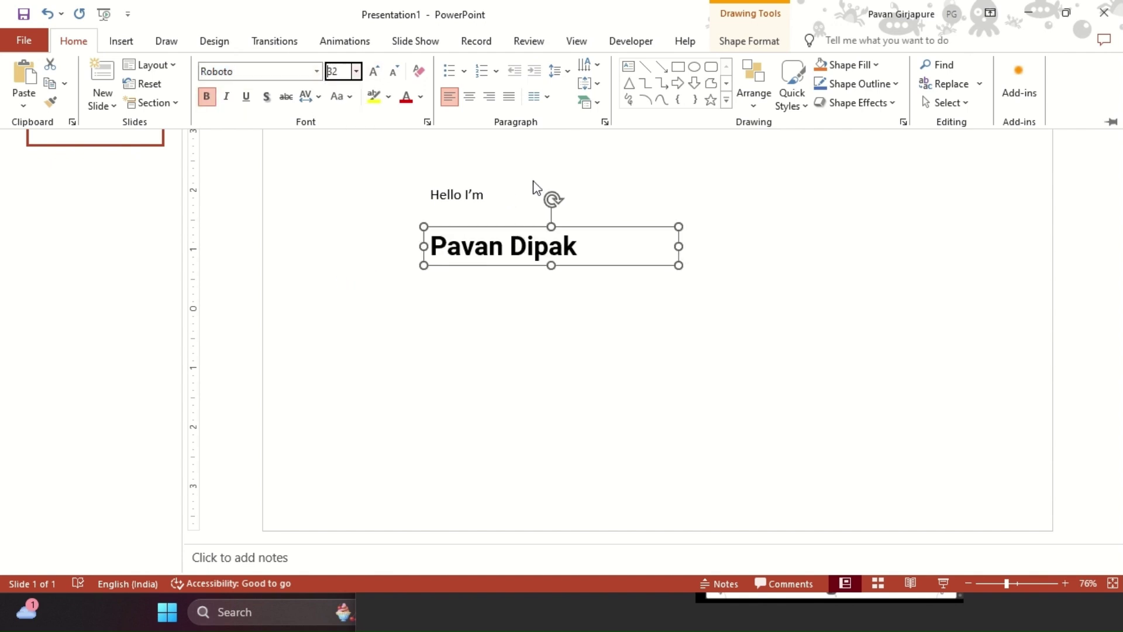
click(470, 97)
Step: Centre the 'Hello I'm' text and move both lines to the top centre of the slide
click(471, 182)
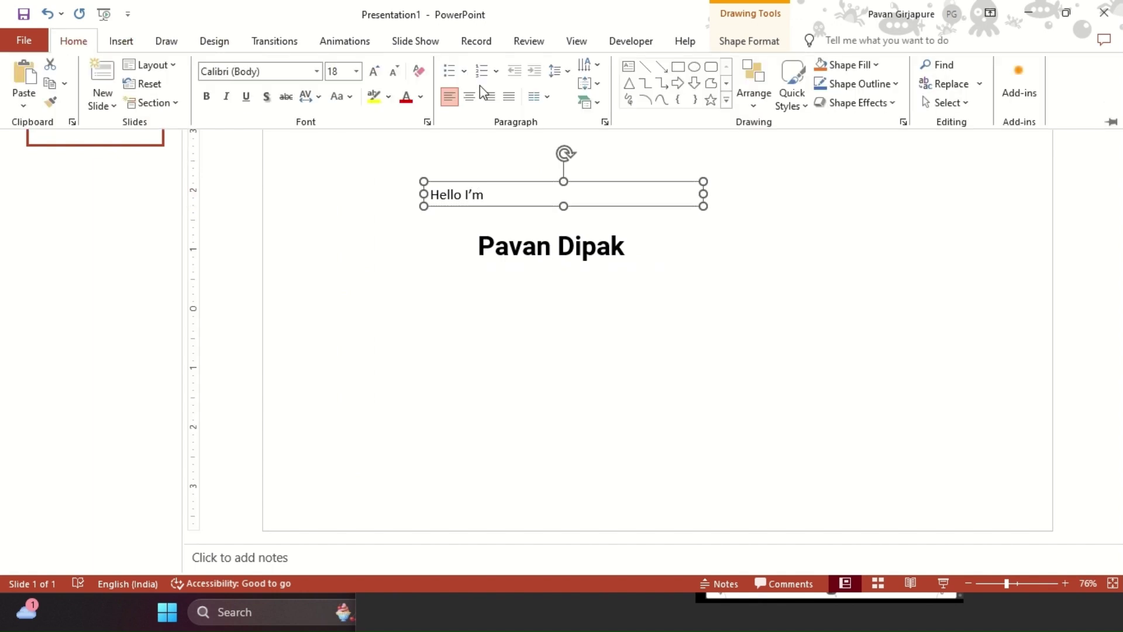
click(469, 96)
click(749, 41)
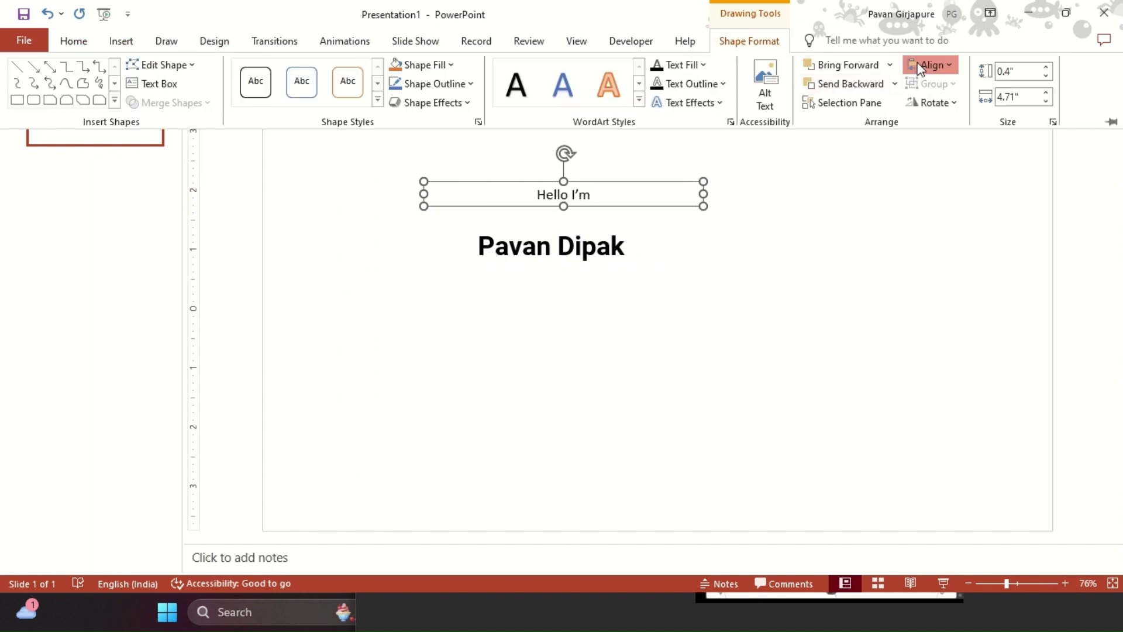
click(929, 68)
click(951, 111)
drag(706, 186, 695, 95)
click(582, 228)
drag(583, 228, 689, 118)
right_click(640, 233)
Step: Give the slide a dark grey solid-fill background
click(697, 395)
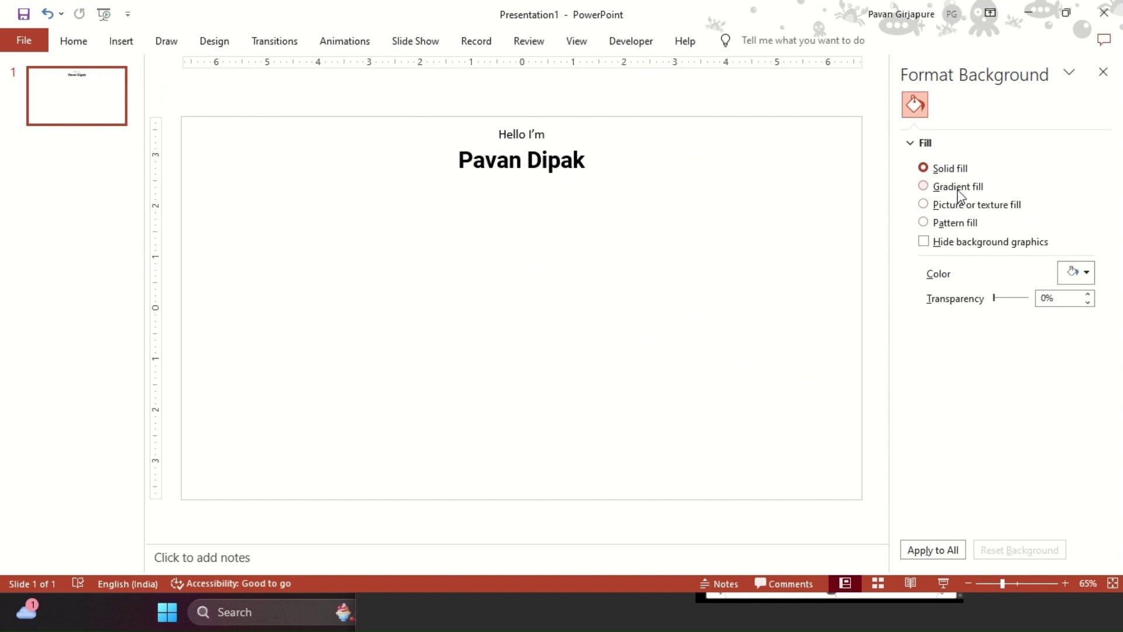
click(1086, 274)
click(1001, 416)
Step: Turn the 'Hello I'm' and name text white
click(550, 132)
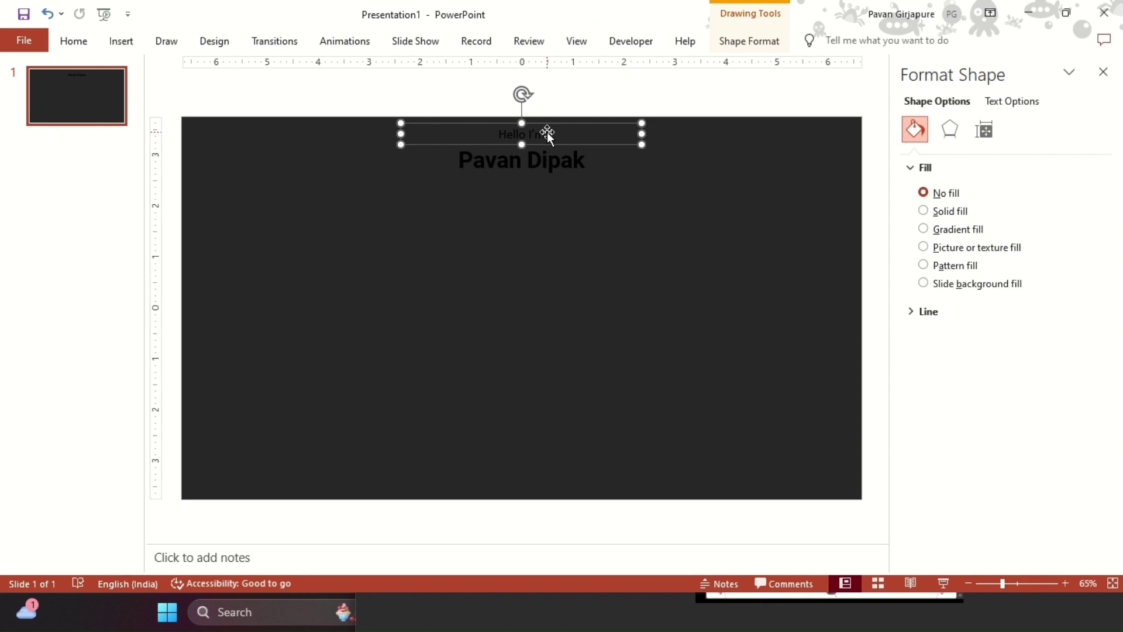
shift+click(544, 158)
click(73, 41)
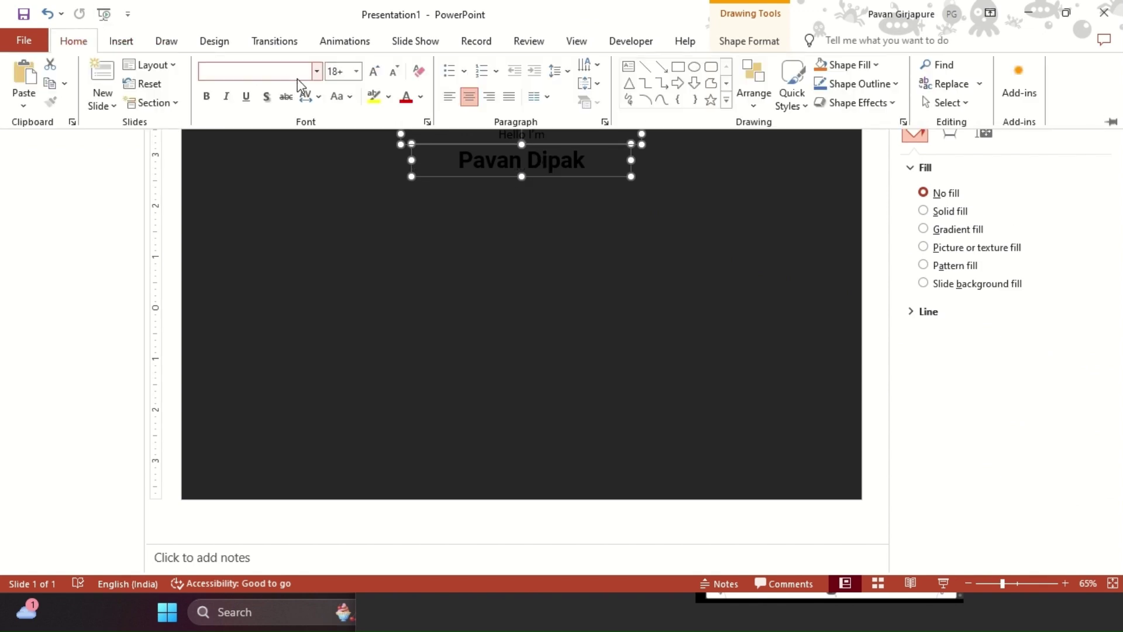
click(421, 98)
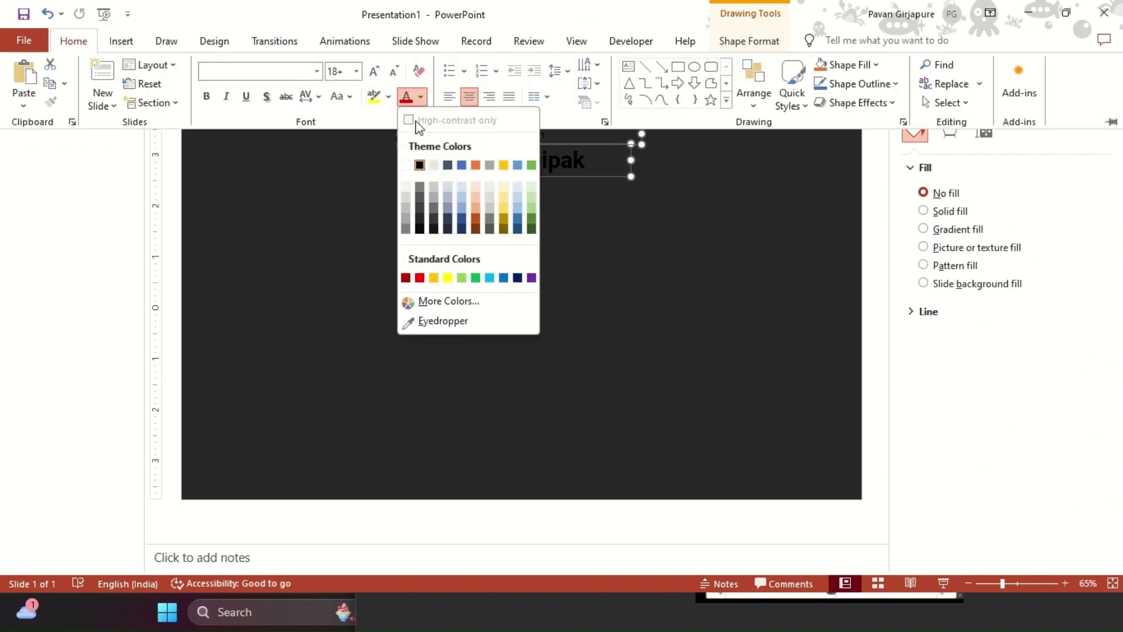
click(405, 166)
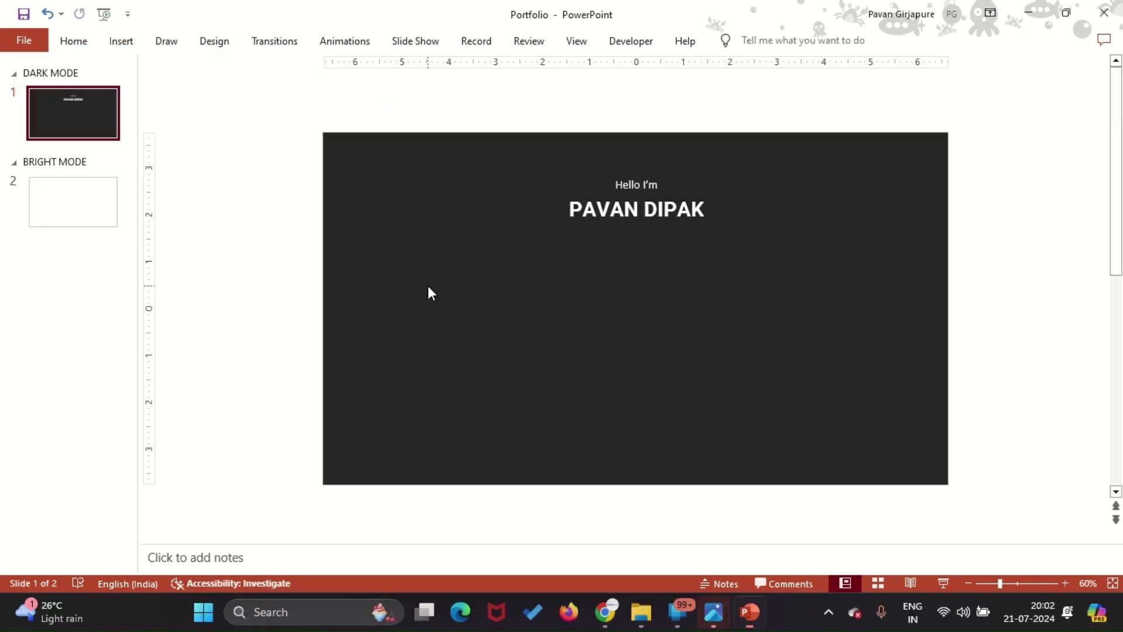
Step: Insert the sticker 1 portrait from this device, shrink it and place it beneath the name
click(126, 45)
click(119, 76)
click(220, 150)
click(222, 153)
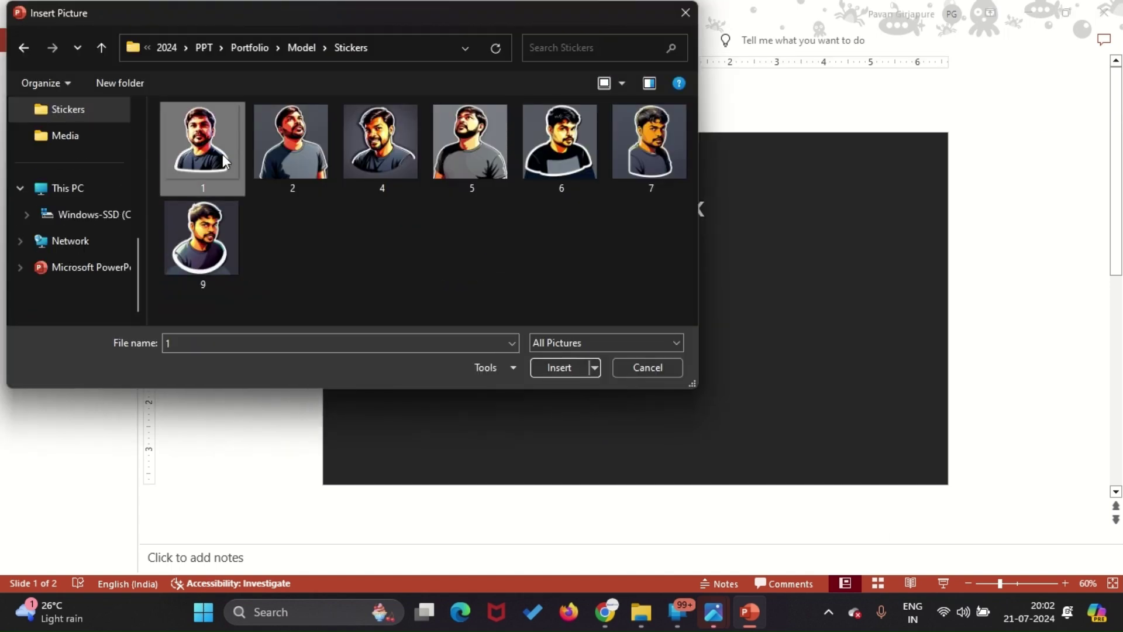
click(561, 370)
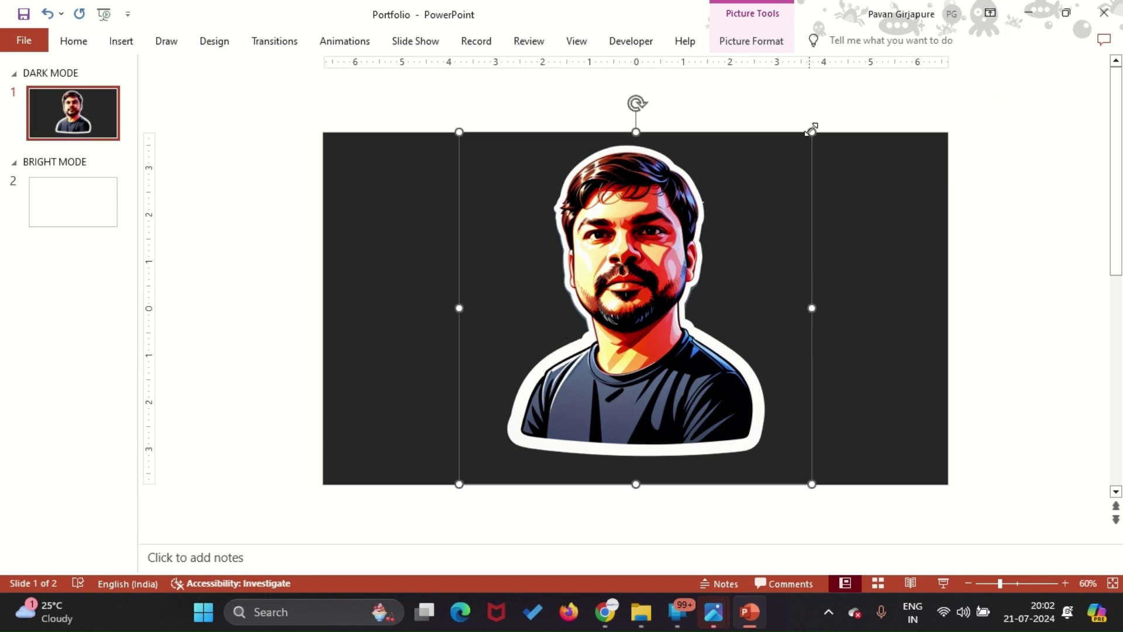
drag(811, 132, 682, 316)
drag(522, 326, 628, 292)
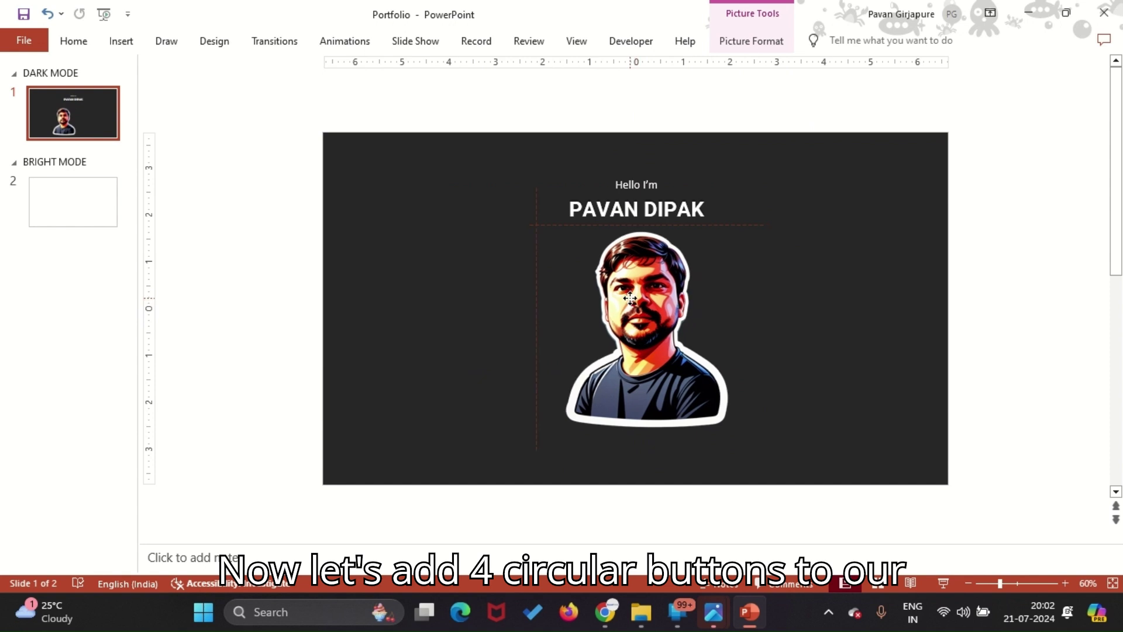
click(298, 234)
Step: Draw a 2.5-inch circle and position it over the slide's top-left corner
click(121, 41)
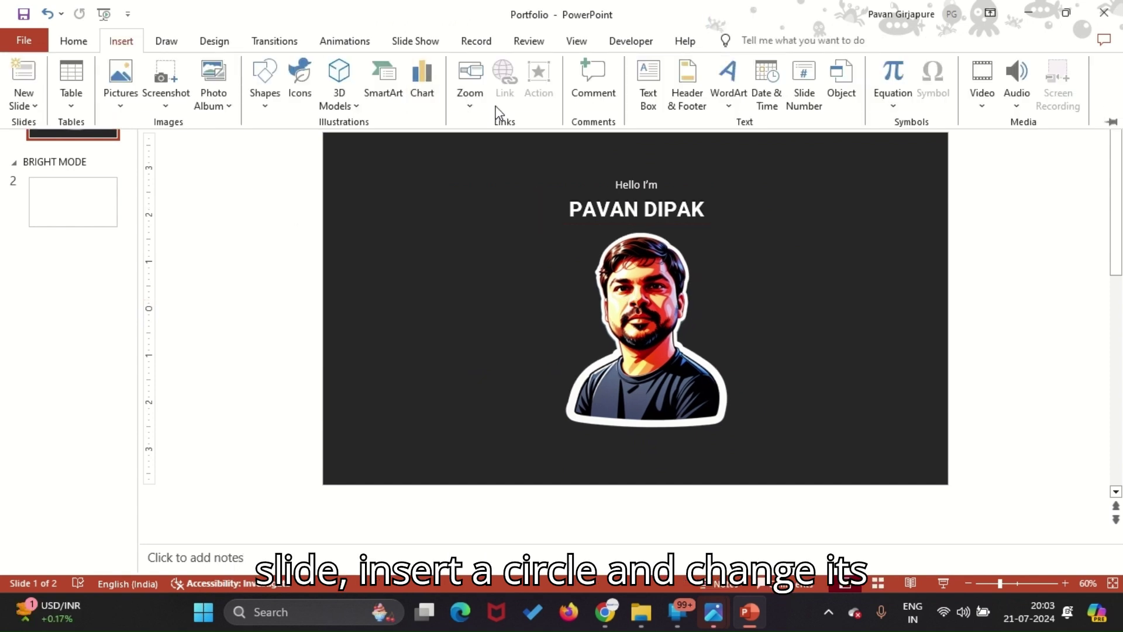
click(265, 82)
click(322, 140)
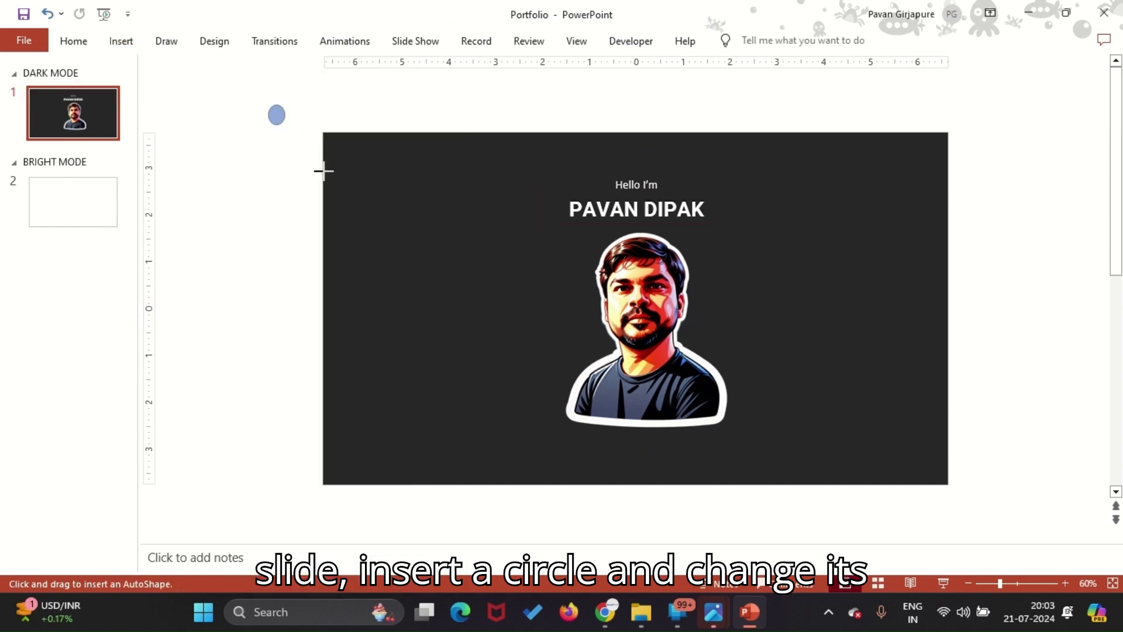
drag(324, 171, 384, 218)
click(749, 41)
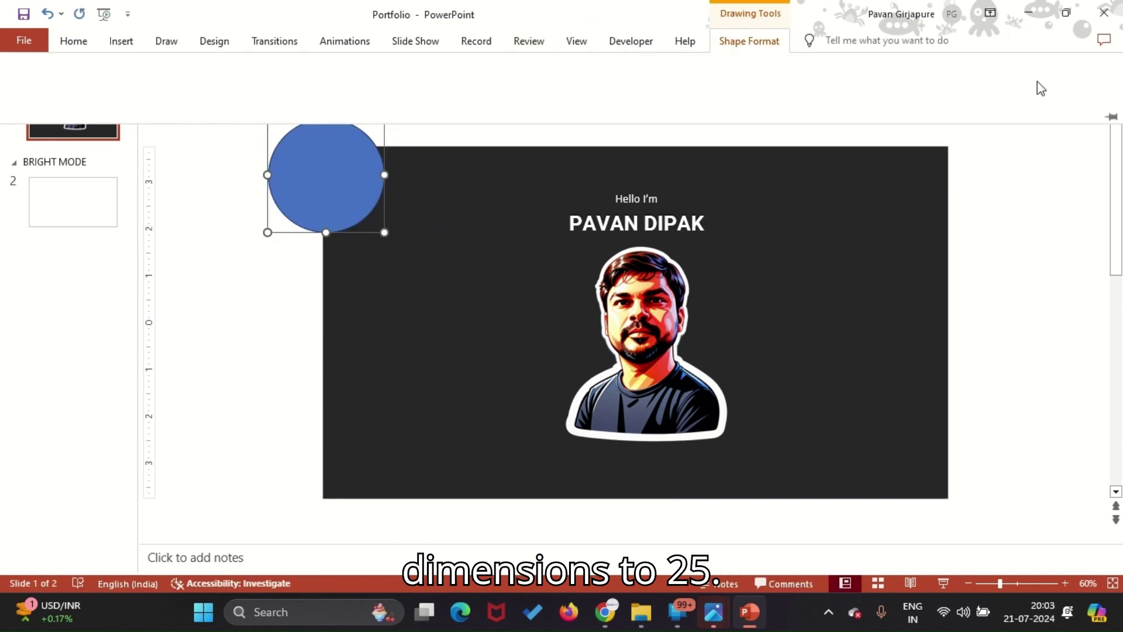
click(1021, 70)
text(2.5)
key(Return)
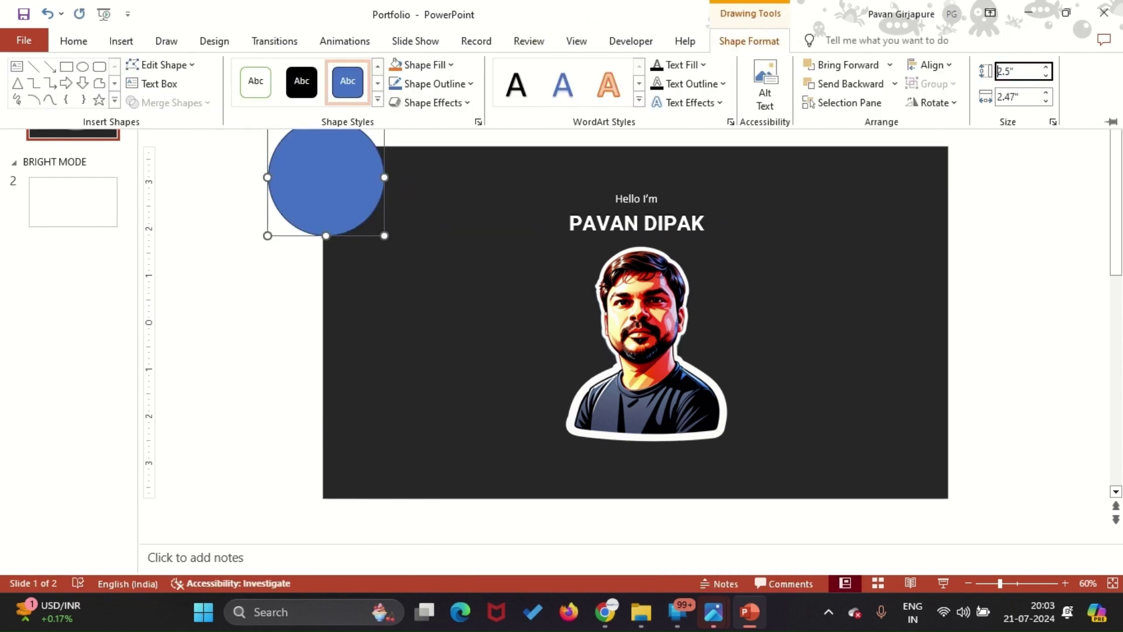
click(1027, 100)
key(Return)
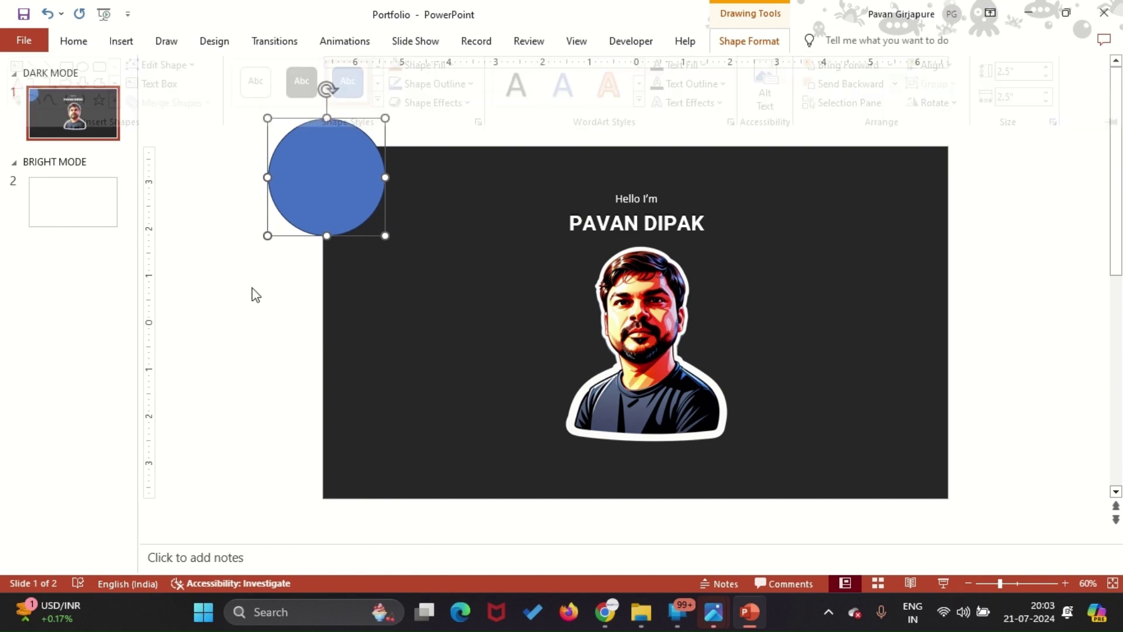
drag(300, 195, 299, 179)
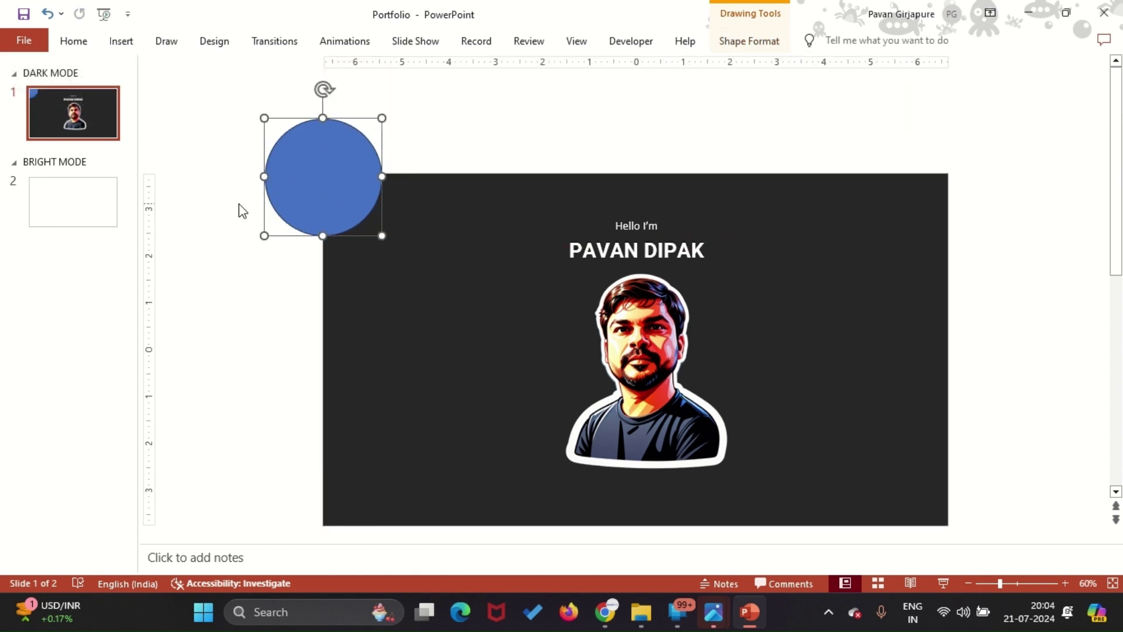
Step: Give the circle a white outline and an eyedropper fill matching the dark slide
right_click(326, 144)
click(419, 96)
click(405, 187)
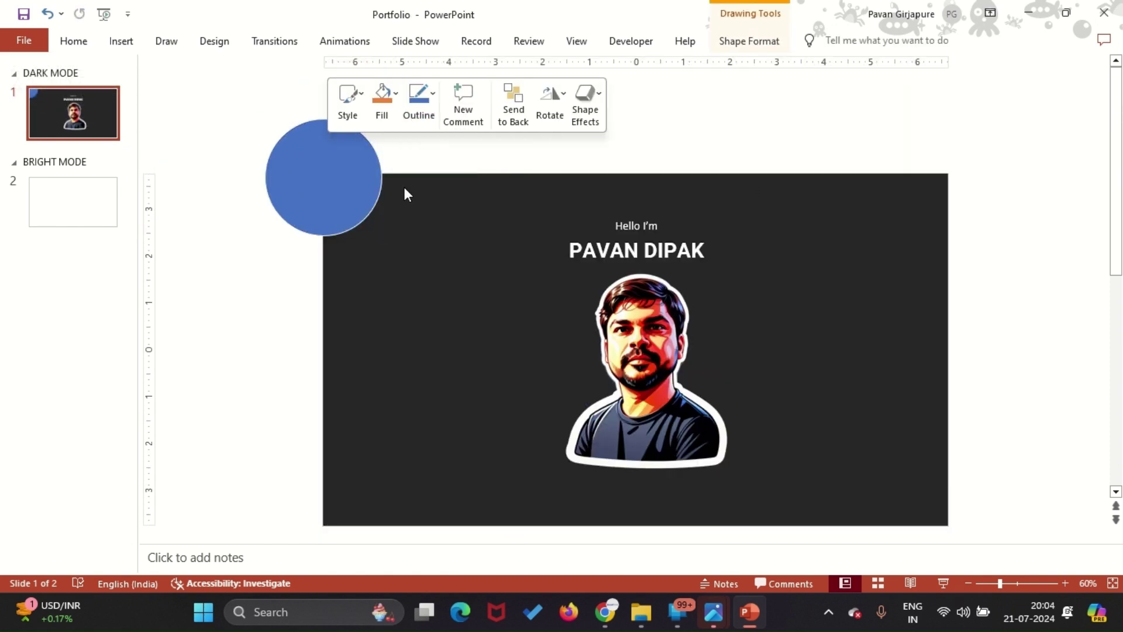
click(383, 100)
click(403, 414)
click(449, 293)
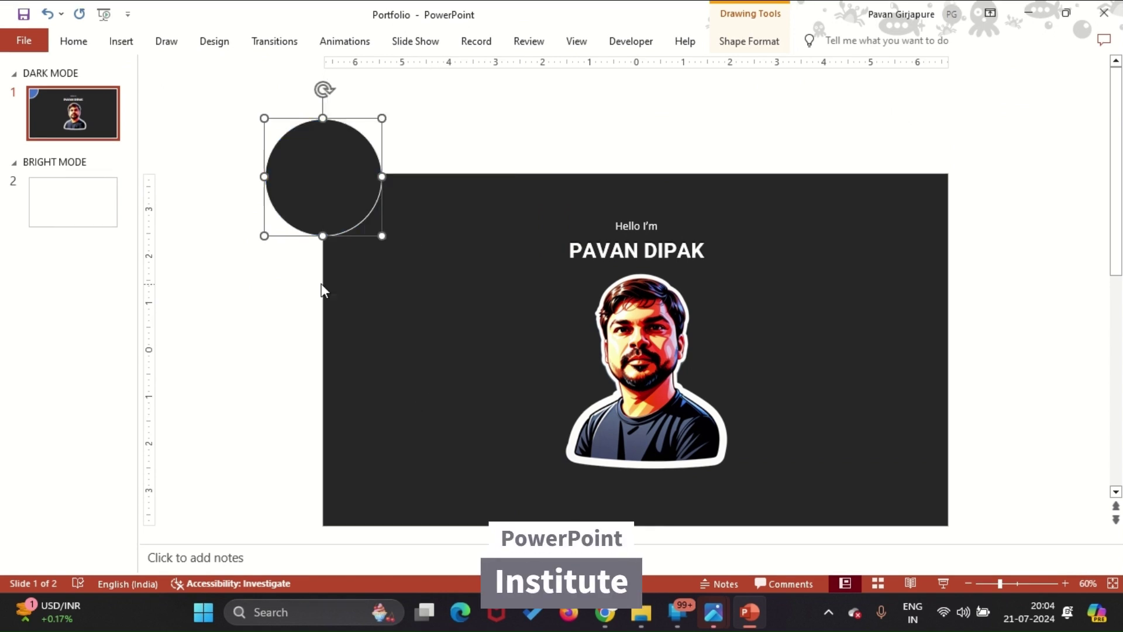
click(283, 290)
click(321, 167)
click(225, 108)
Step: Add a small text box reading 'About' on the slide's left side
click(121, 41)
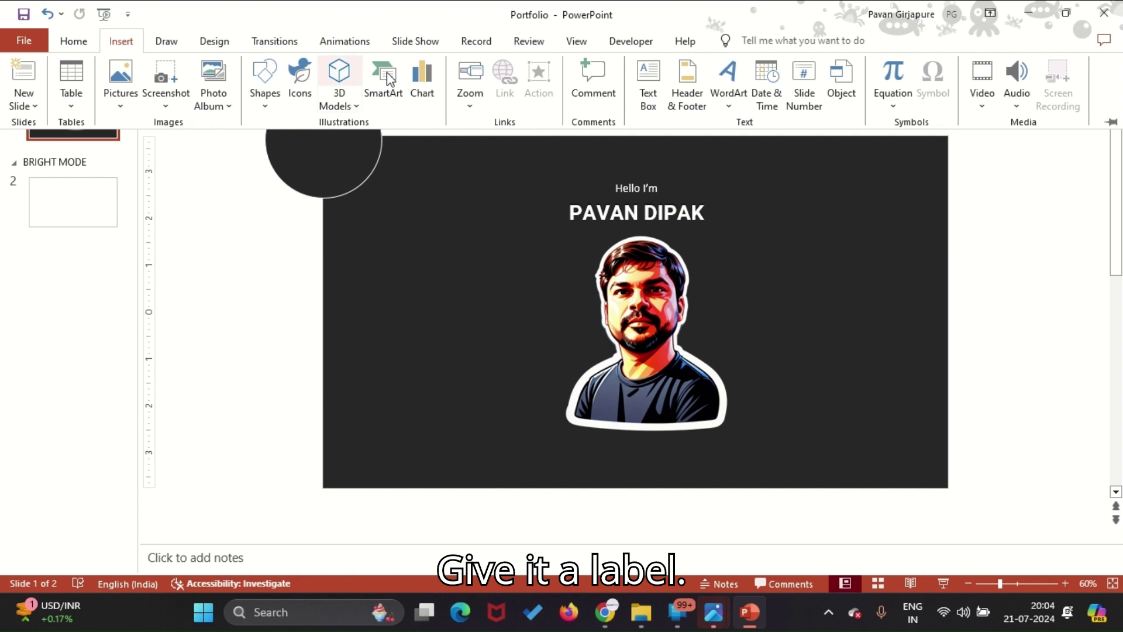
click(648, 82)
drag(381, 244, 448, 277)
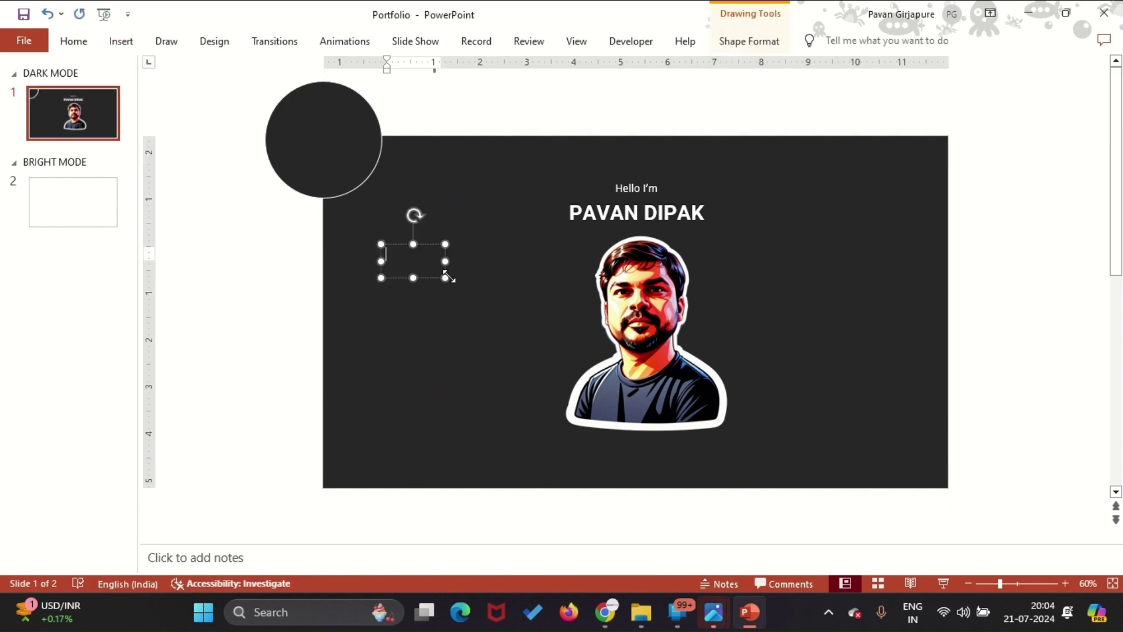
text(About)
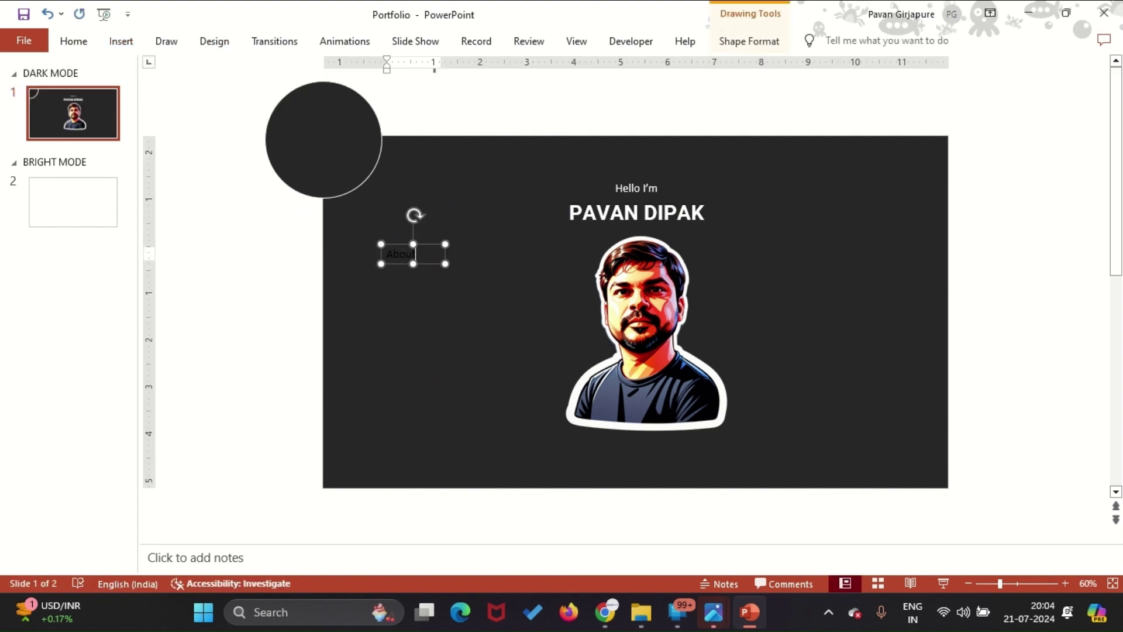
click(414, 240)
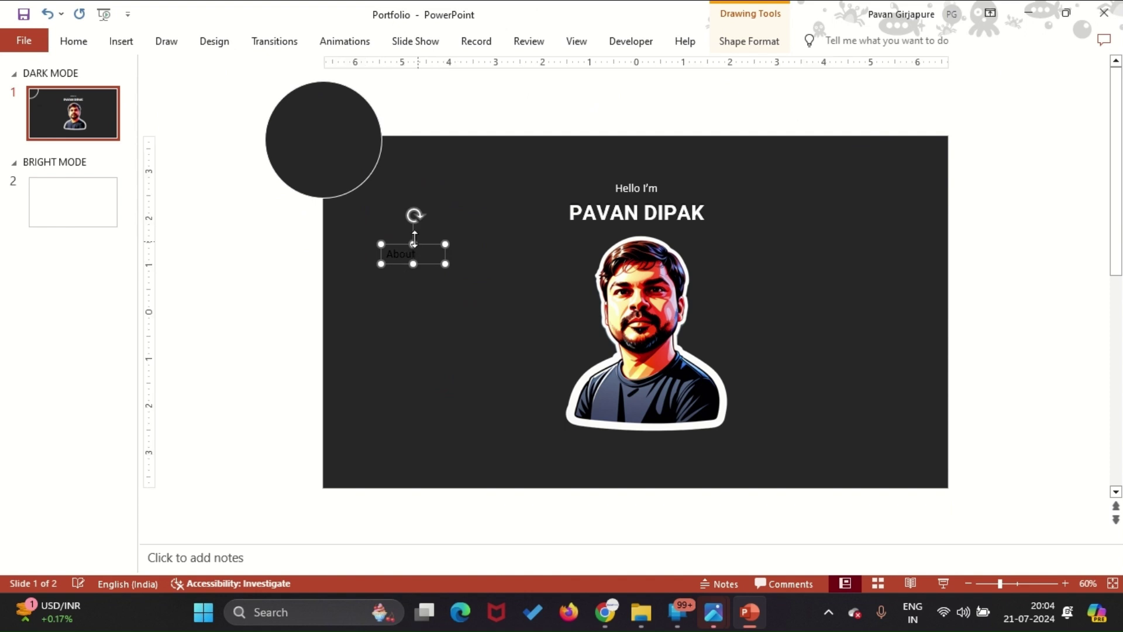
Step: Make the About label white and centred, tilted about 45° along the circle's lower-right edge
click(92, 40)
click(420, 97)
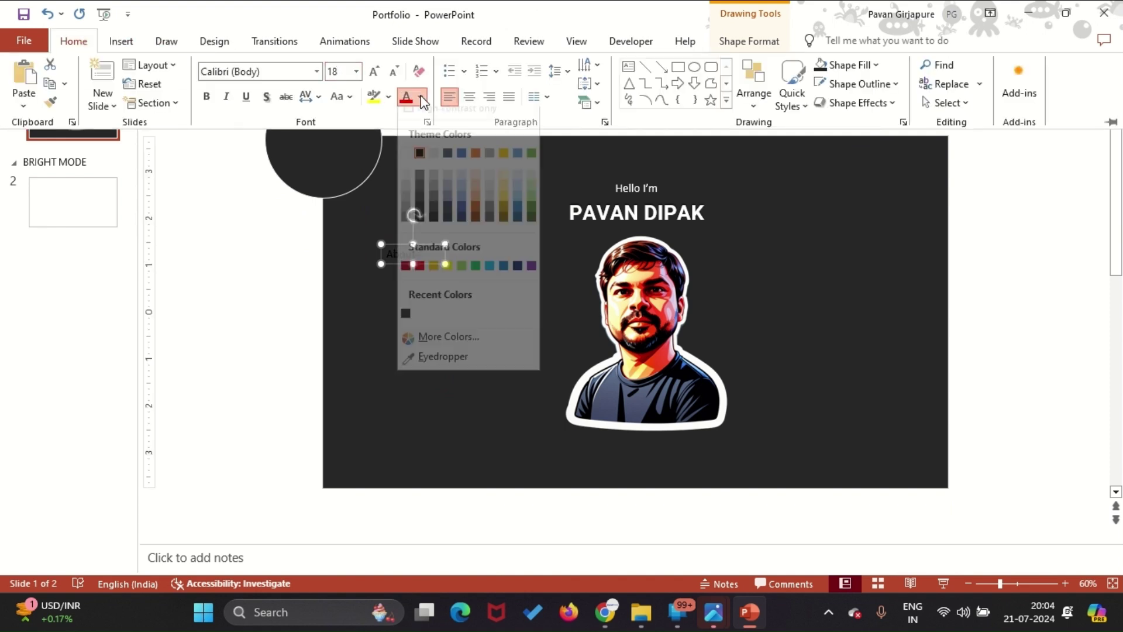
click(405, 165)
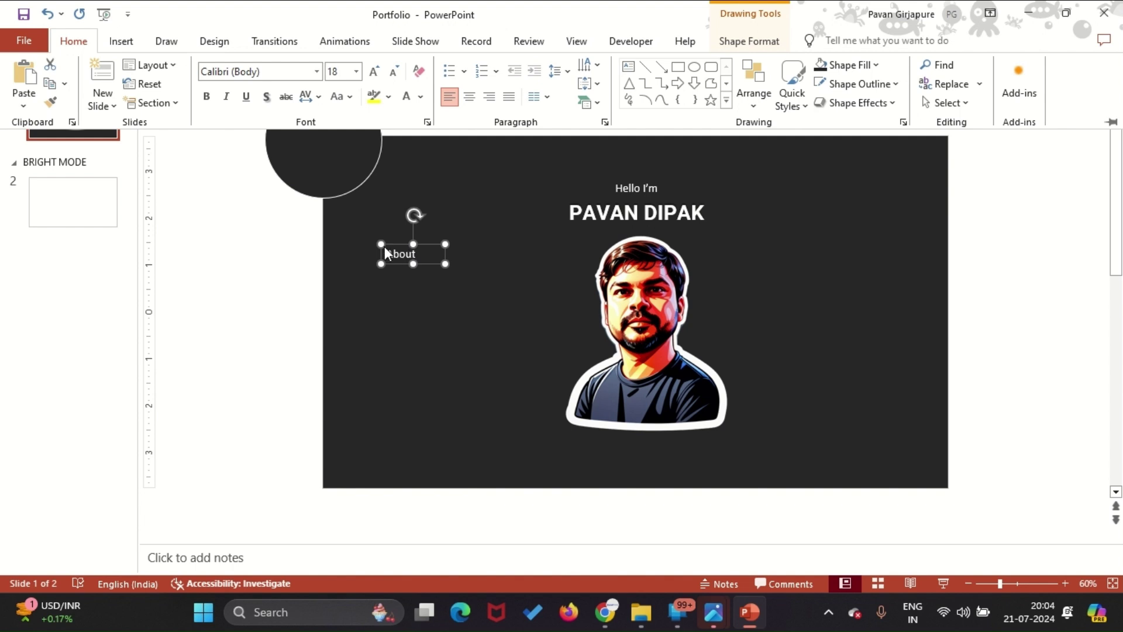
click(470, 97)
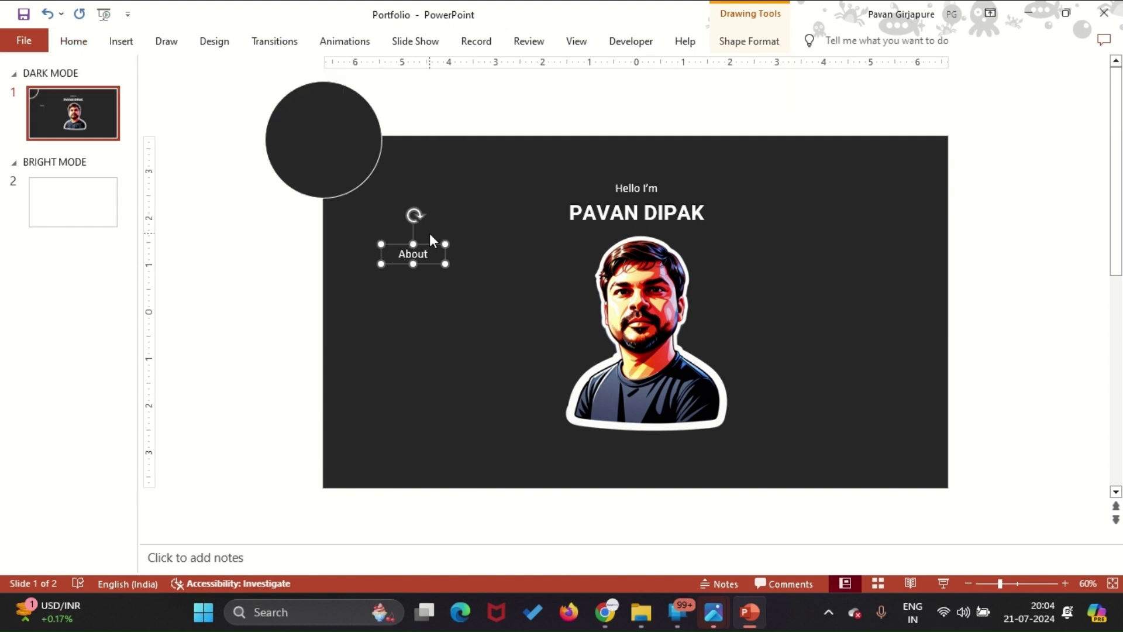
drag(414, 211, 357, 151)
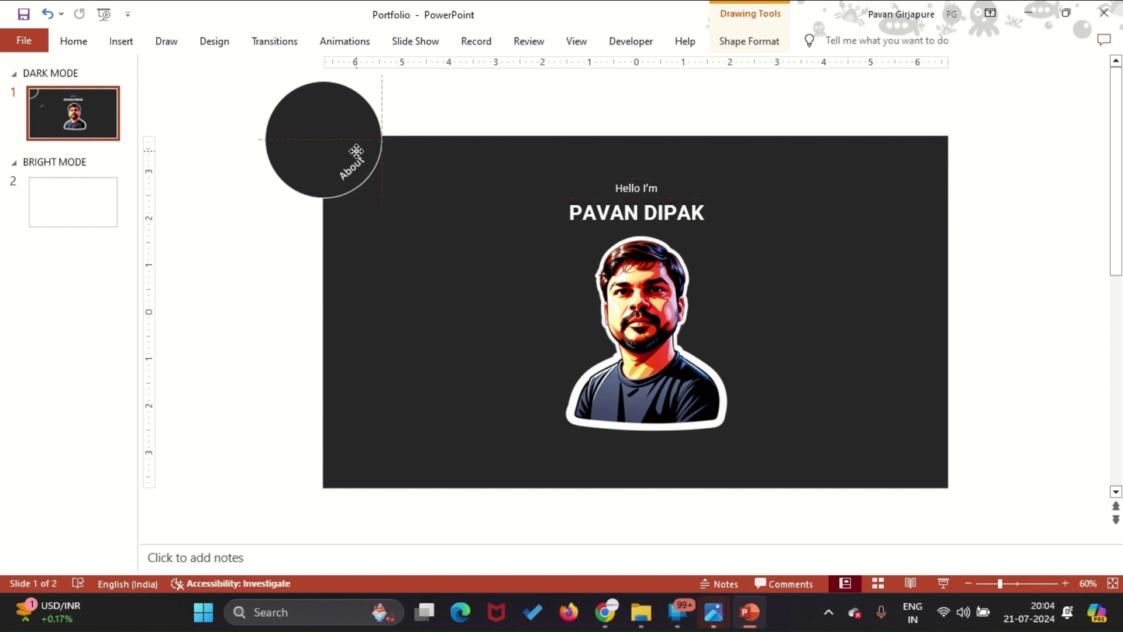
drag(356, 151, 357, 150)
Step: Duplicate the About circle with its label and move the copy to the bottom-left corner
click(276, 215)
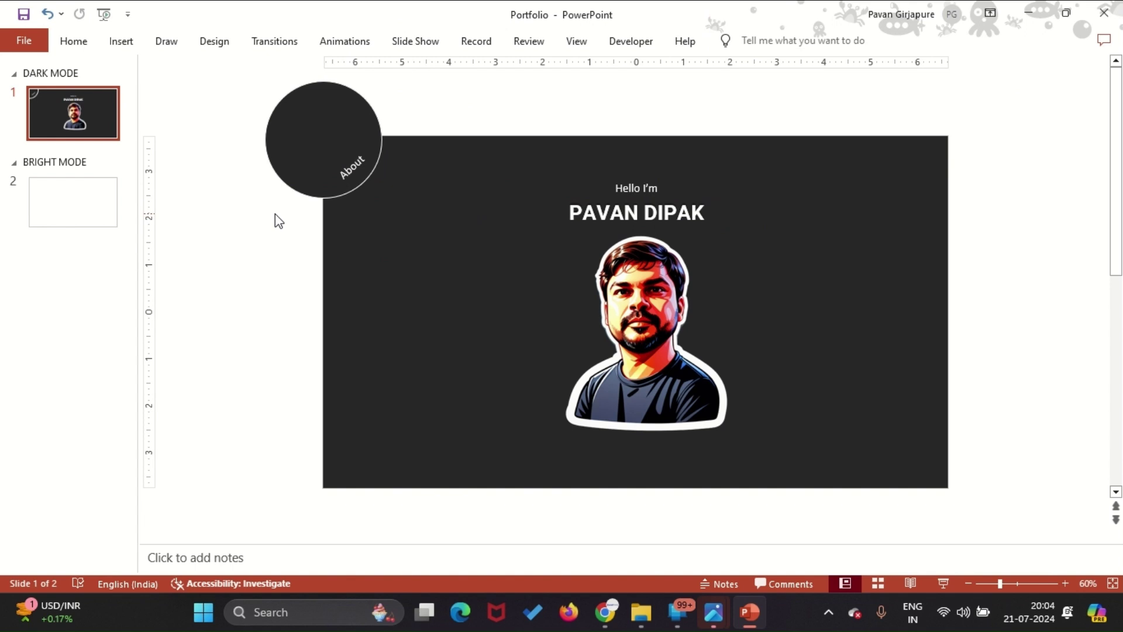
click(329, 153)
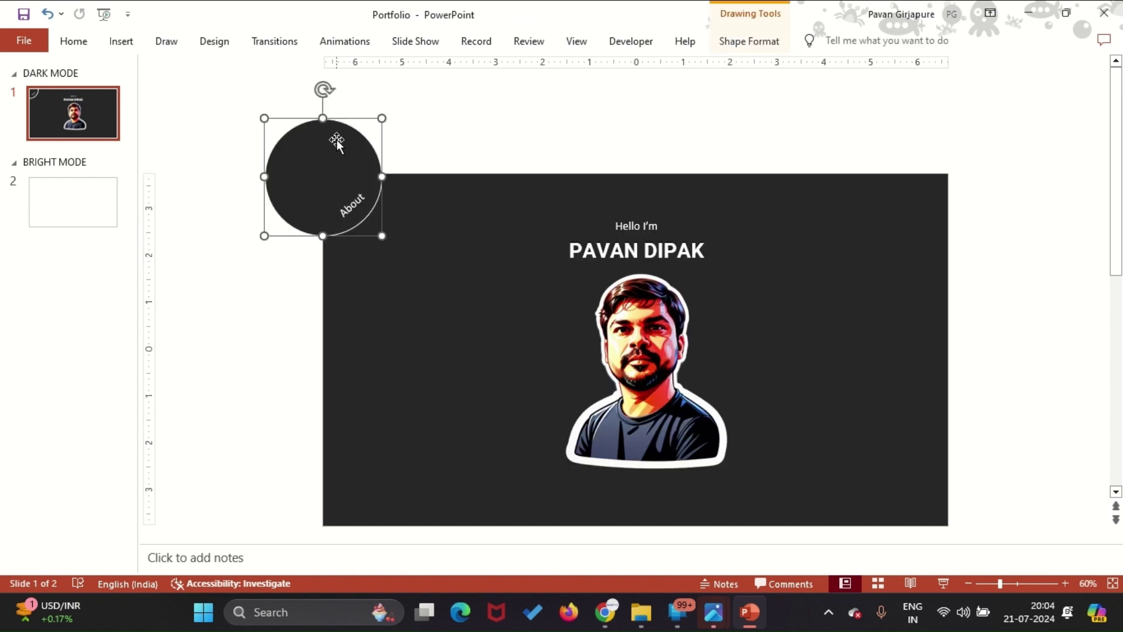
click(349, 199)
key(ctrl+v)
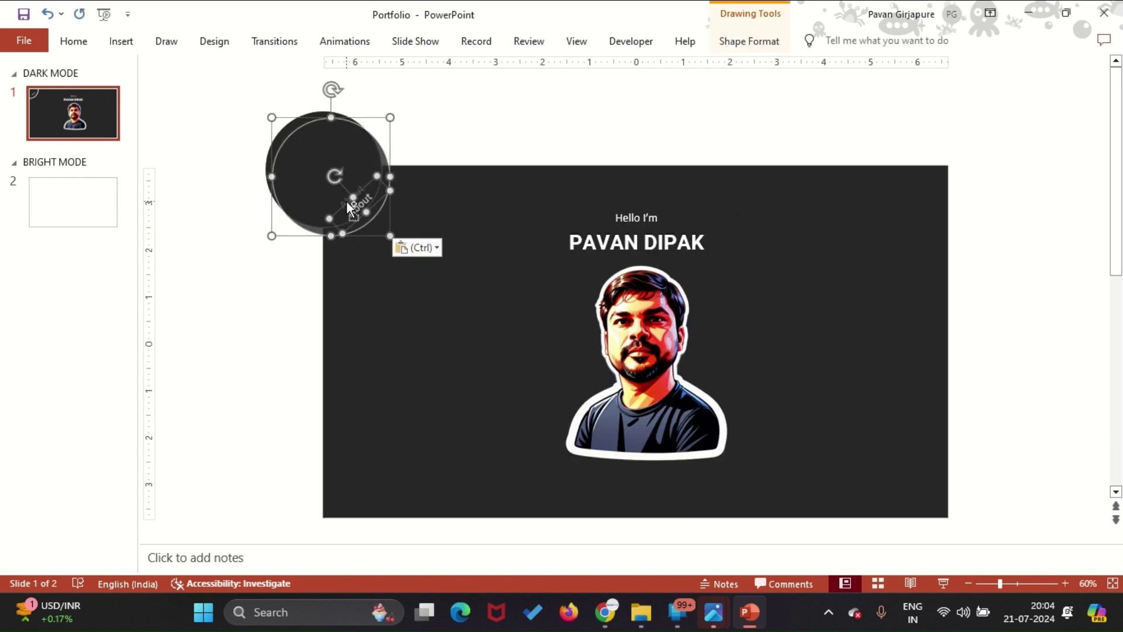
click(968, 584)
click(969, 583)
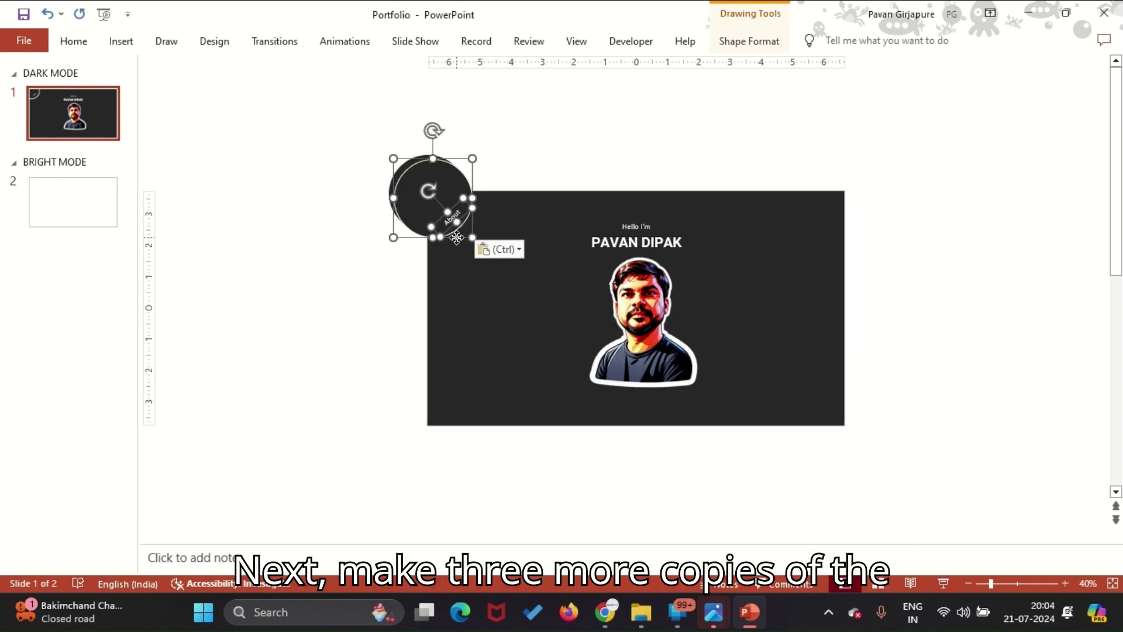
drag(456, 237, 451, 458)
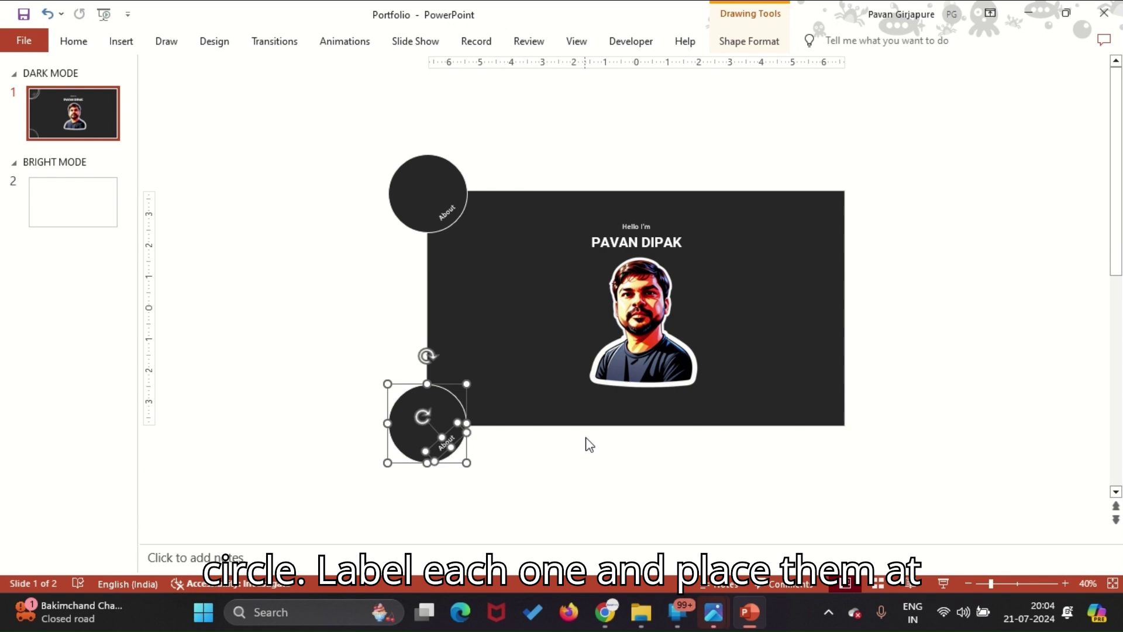
click(1065, 583)
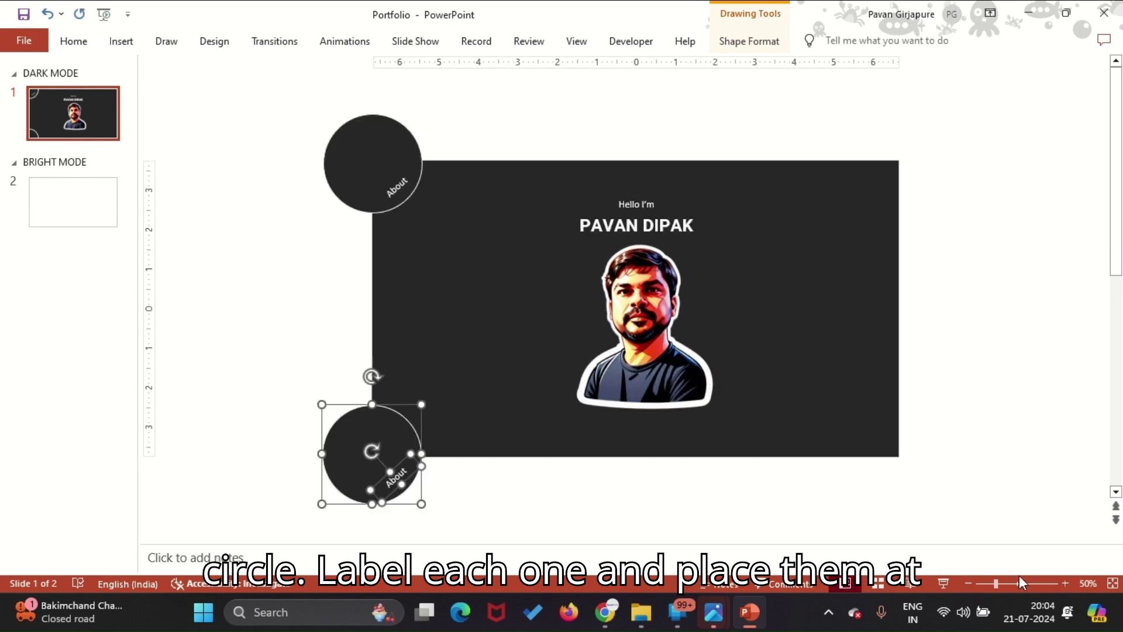
click(294, 445)
click(405, 468)
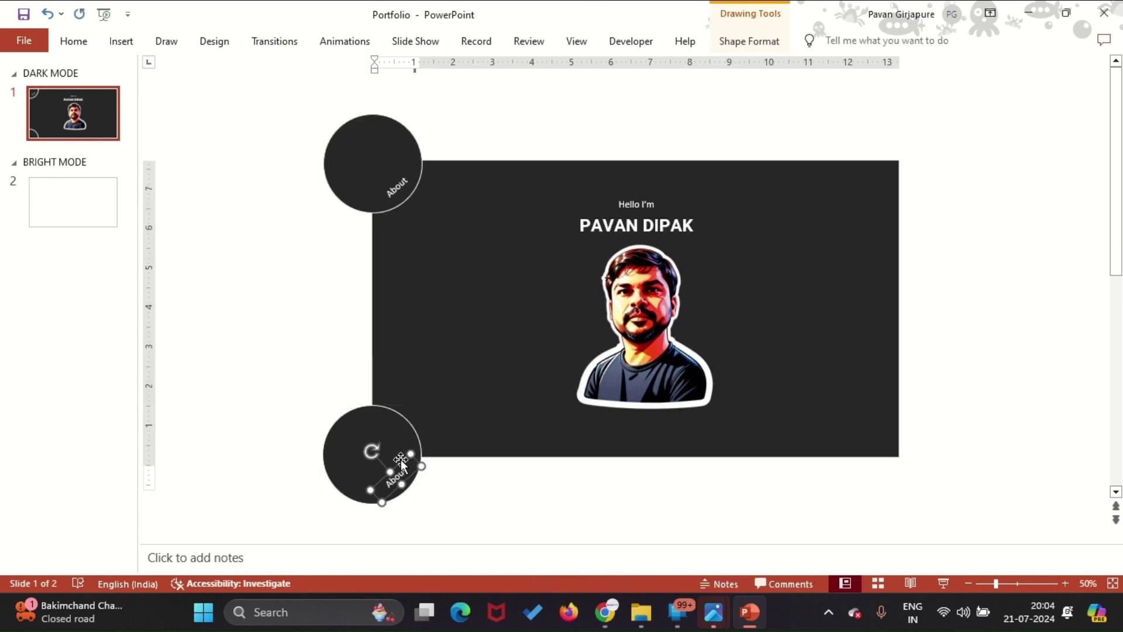
Step: Flip the bottom-left label horizontally and move it to the circle's upper-right edge
click(760, 44)
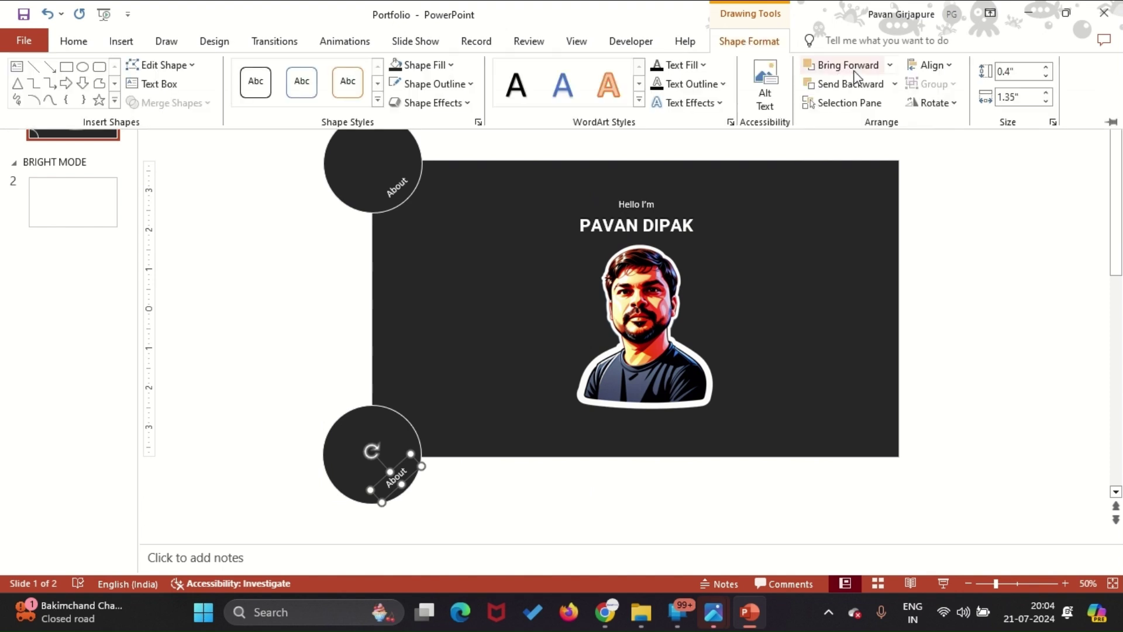
click(935, 104)
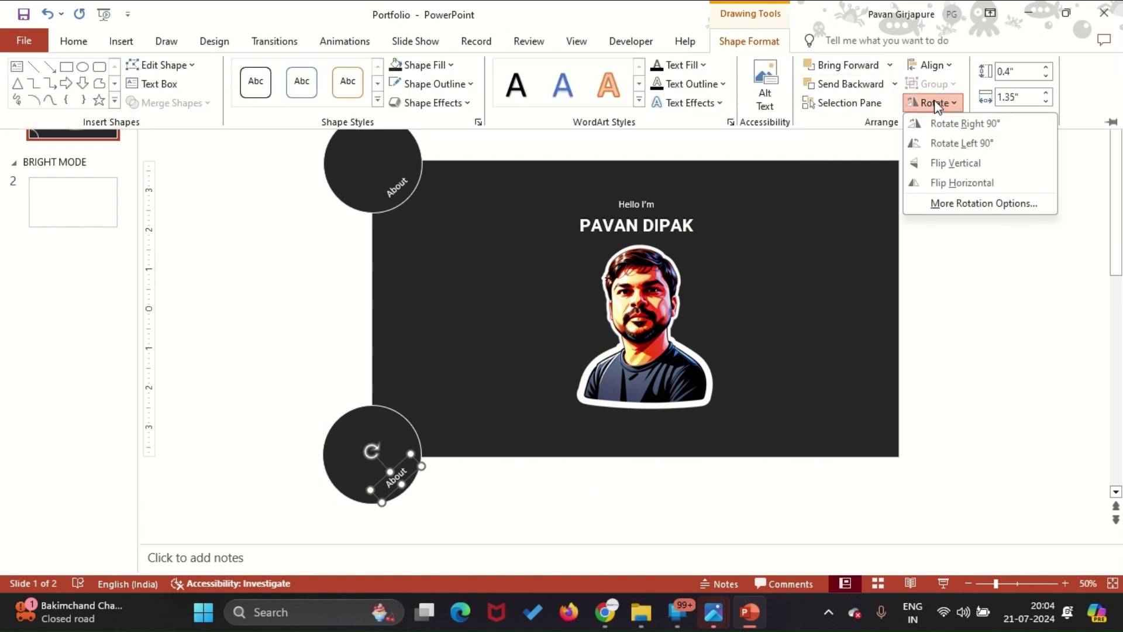
click(947, 178)
drag(390, 460, 391, 416)
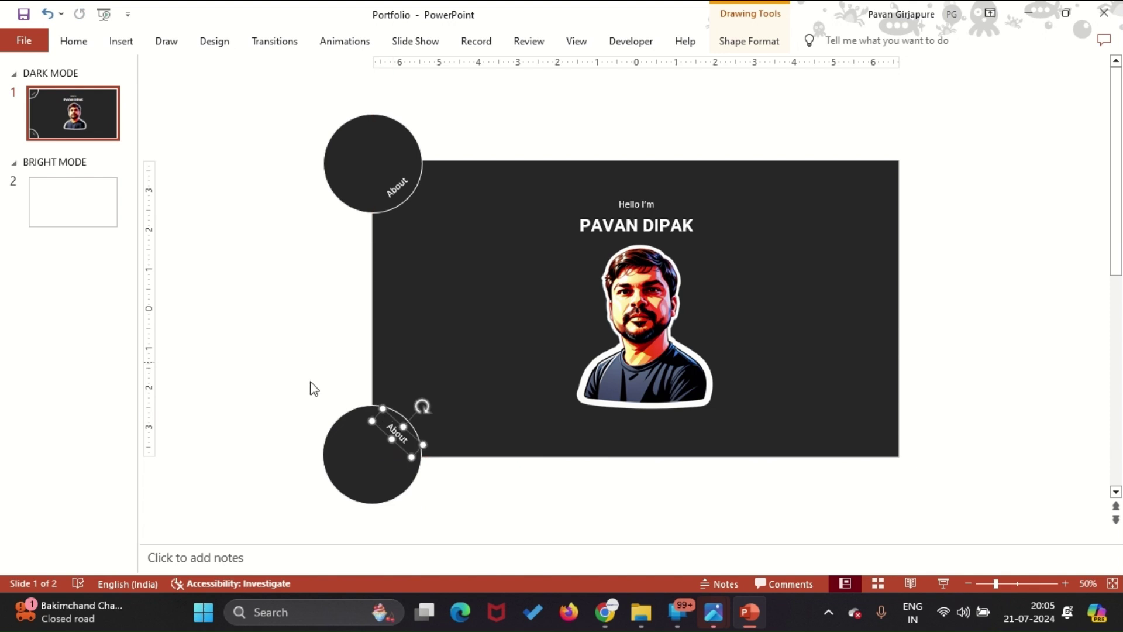
Step: Change the bottom-left label's text to 'Projects'
click(396, 425)
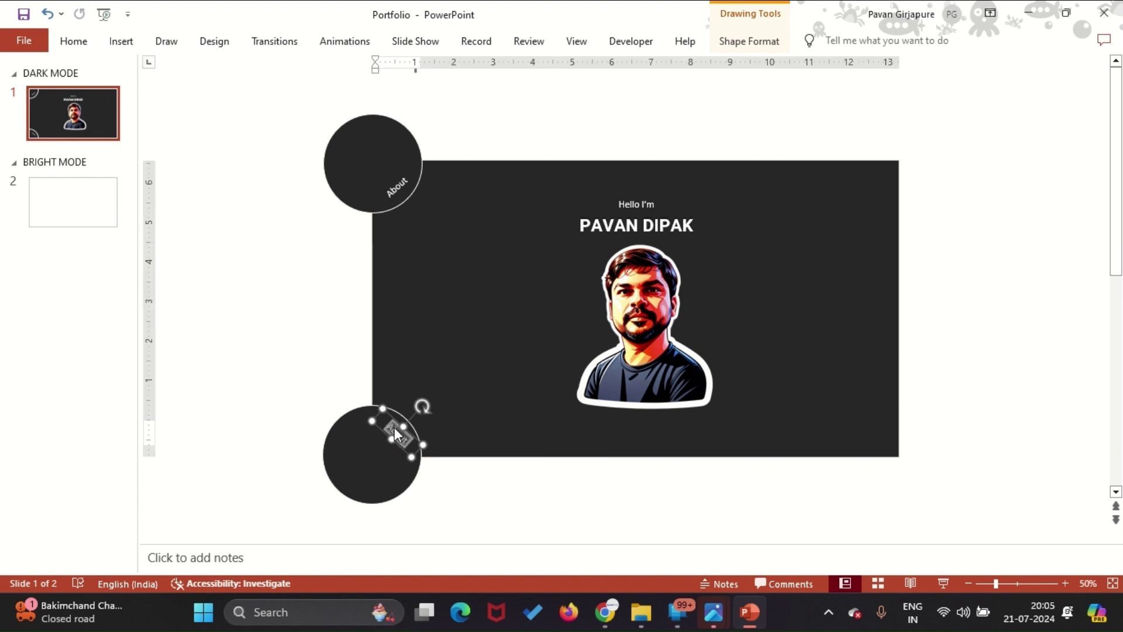
text(Projects)
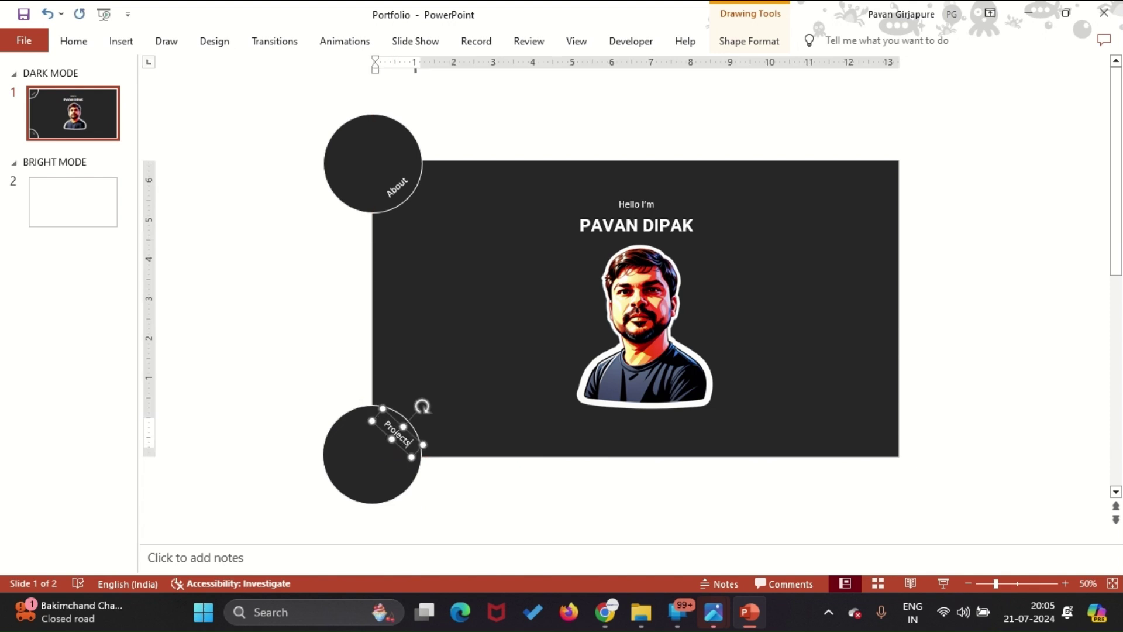
click(301, 362)
click(347, 413)
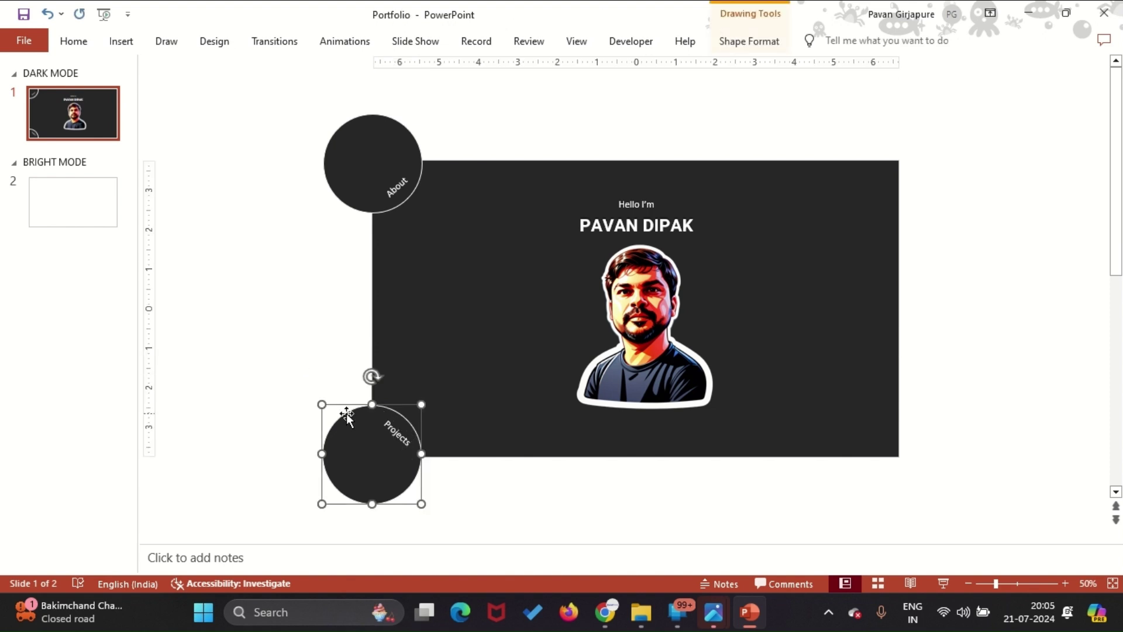
shift+click(355, 190)
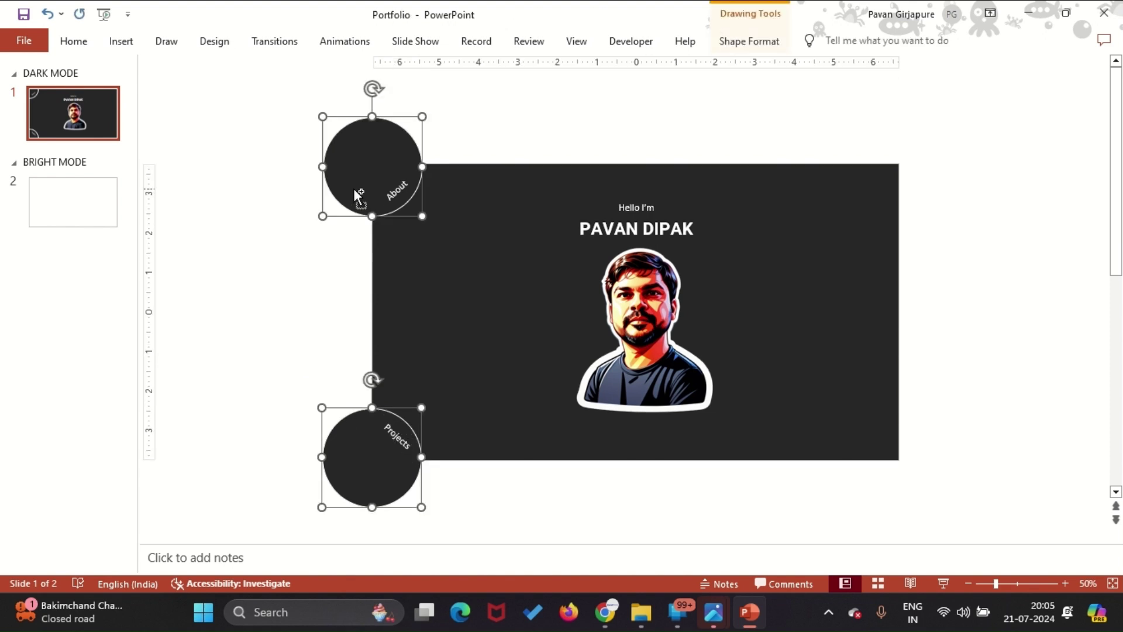
Step: Duplicate both labelled circles and move the copies to the slide's right-side corners
click(395, 193)
shift+click(392, 441)
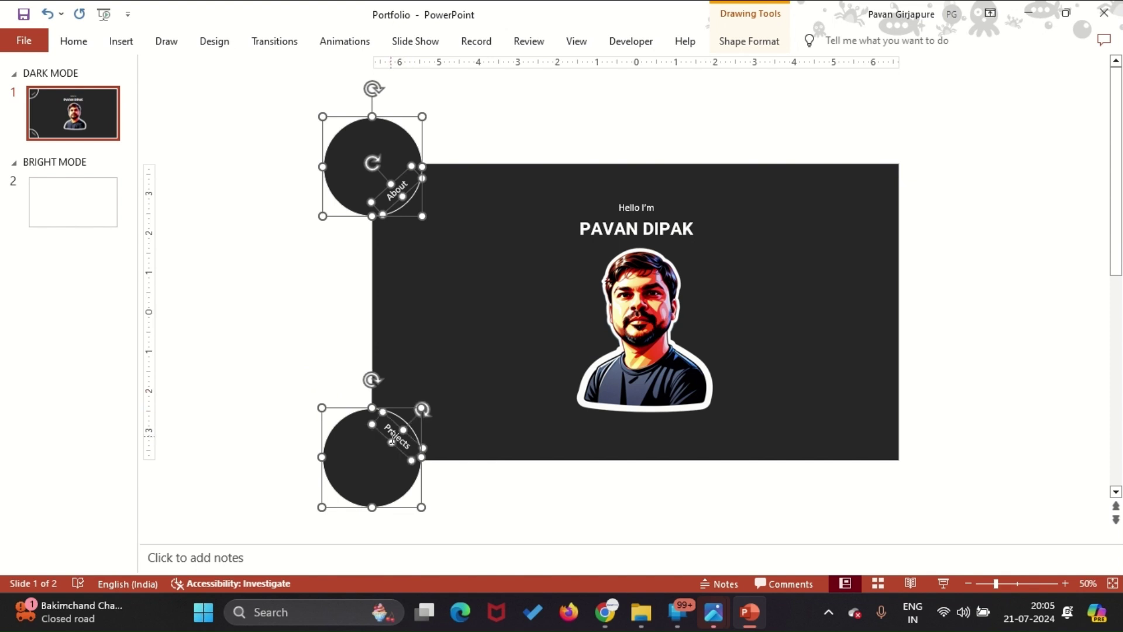
key(ctrl+v)
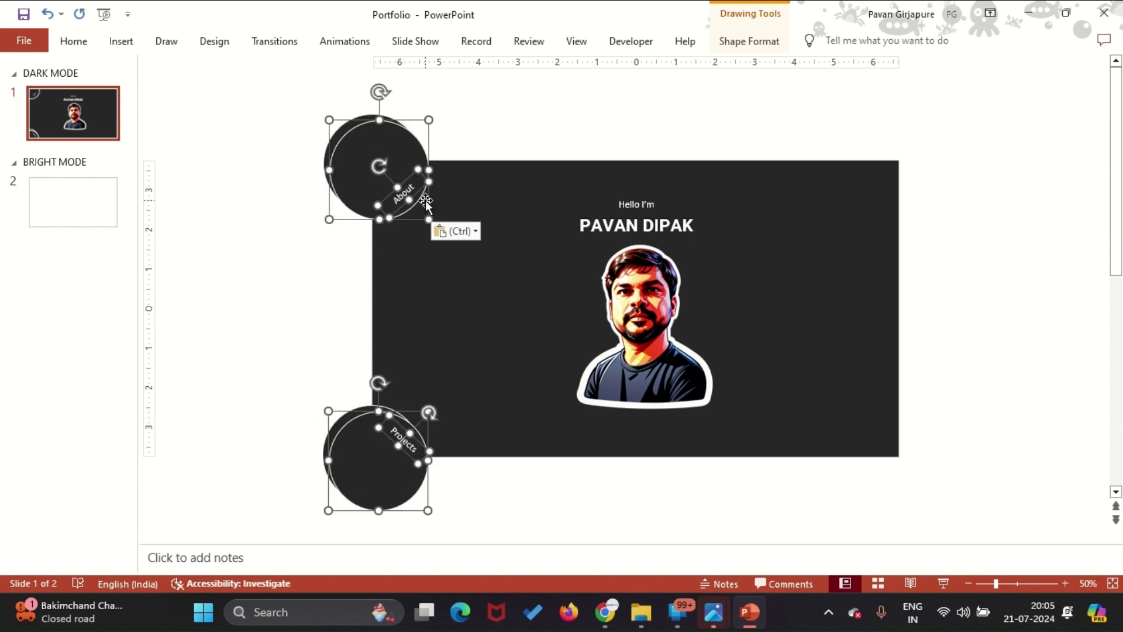
drag(426, 201, 945, 198)
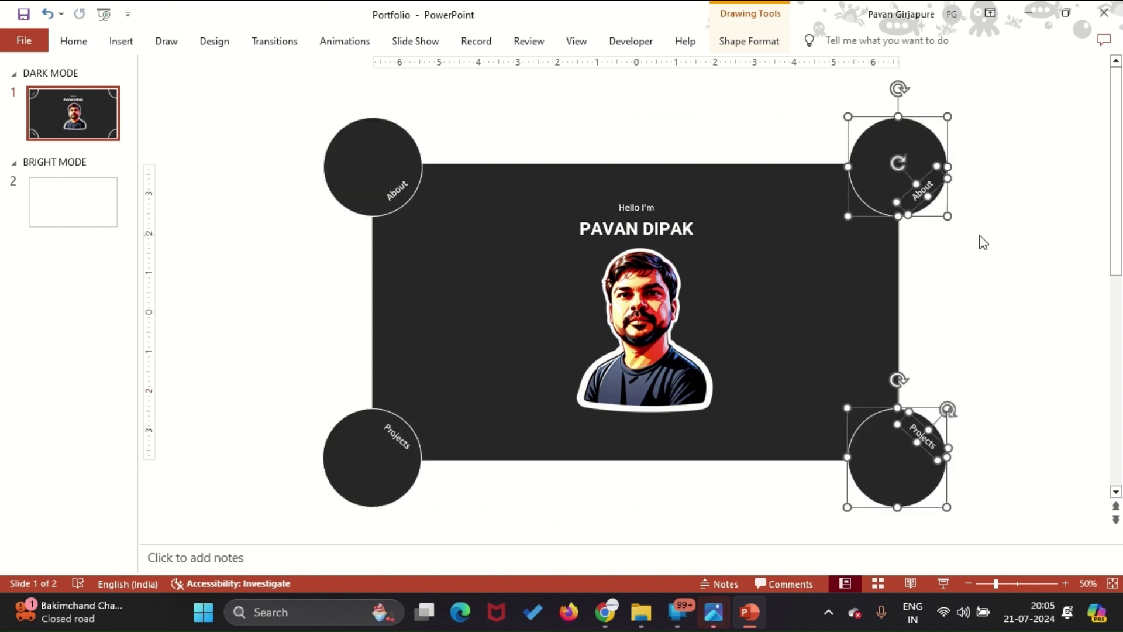
click(955, 246)
Step: Flip the top-right label horizontally, realign it along the circle's edge and rename it 'Experience'
click(922, 169)
click(924, 171)
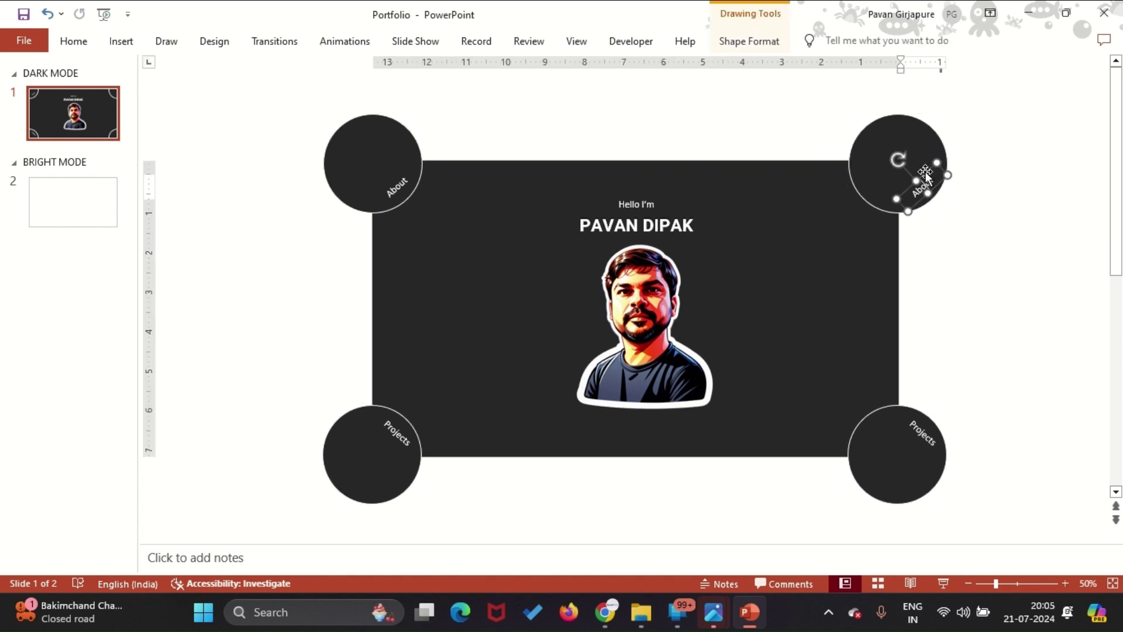
click(752, 40)
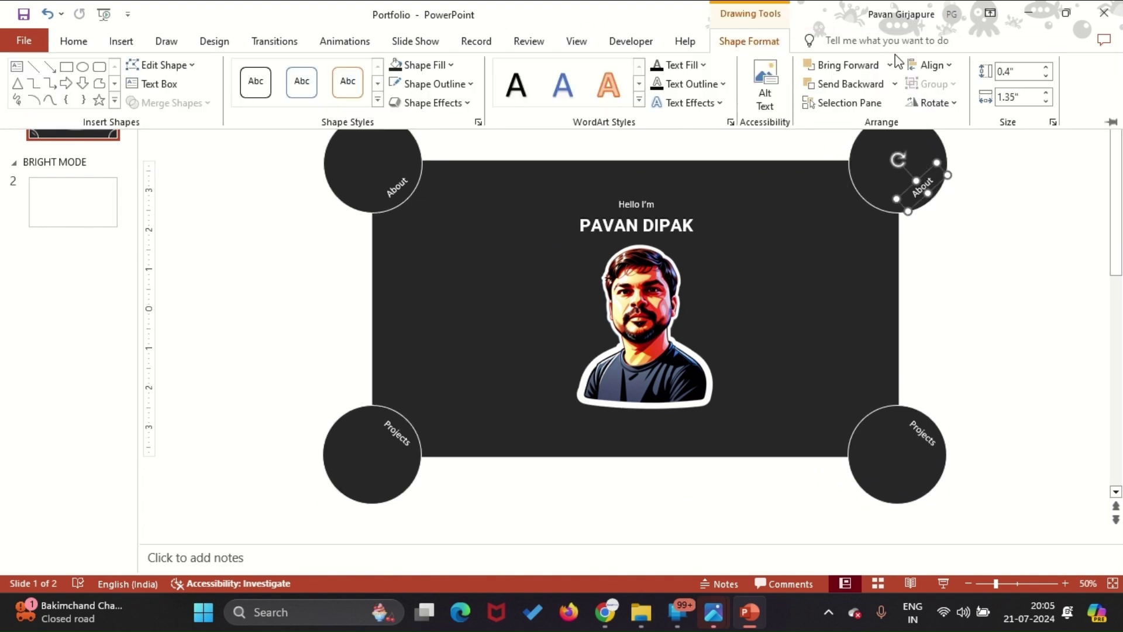
click(932, 103)
click(959, 185)
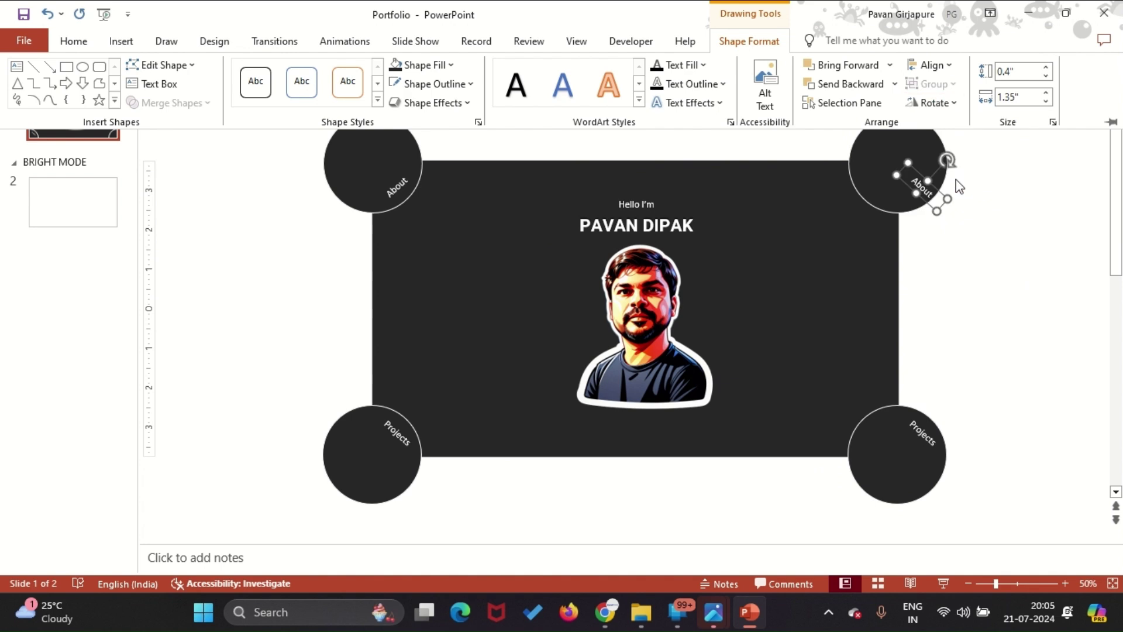
click(916, 168)
drag(873, 162, 860, 169)
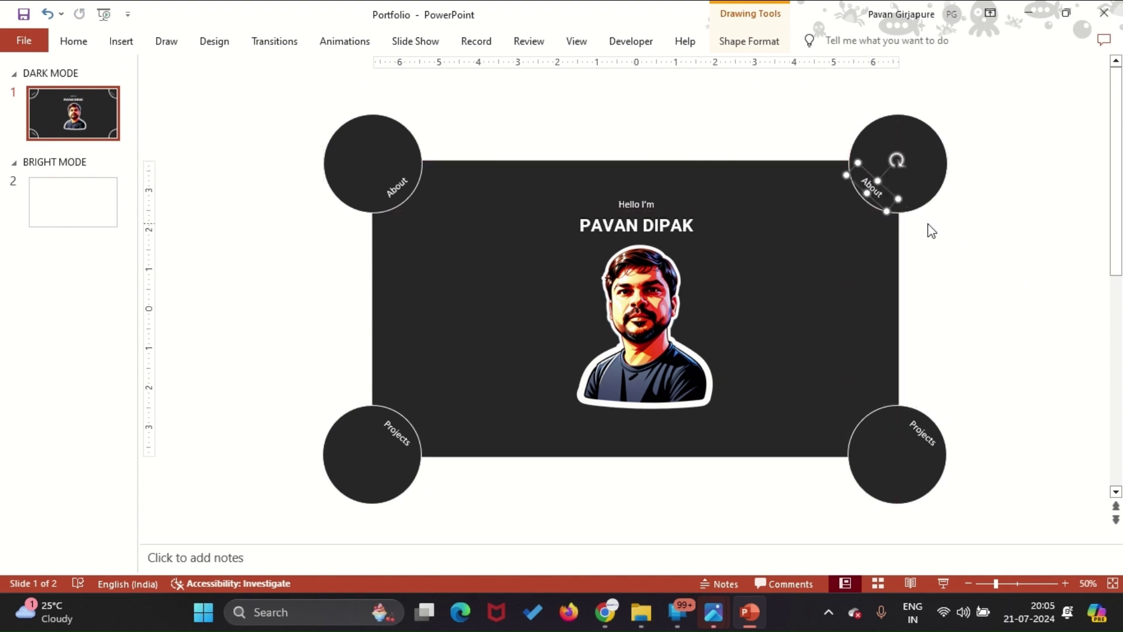
click(875, 196)
double_click(876, 196)
text(Exp)
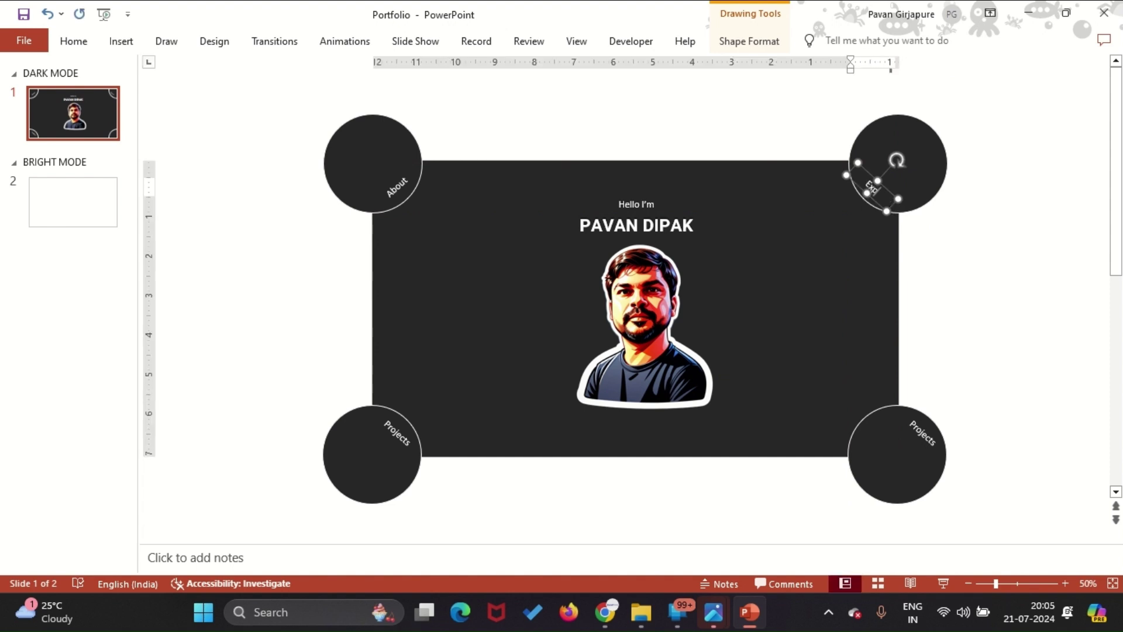
text(erience)
Step: Flip the bottom-right Projects label horizontally, reposition it on its circle, and retype it as 'Contact'
click(989, 257)
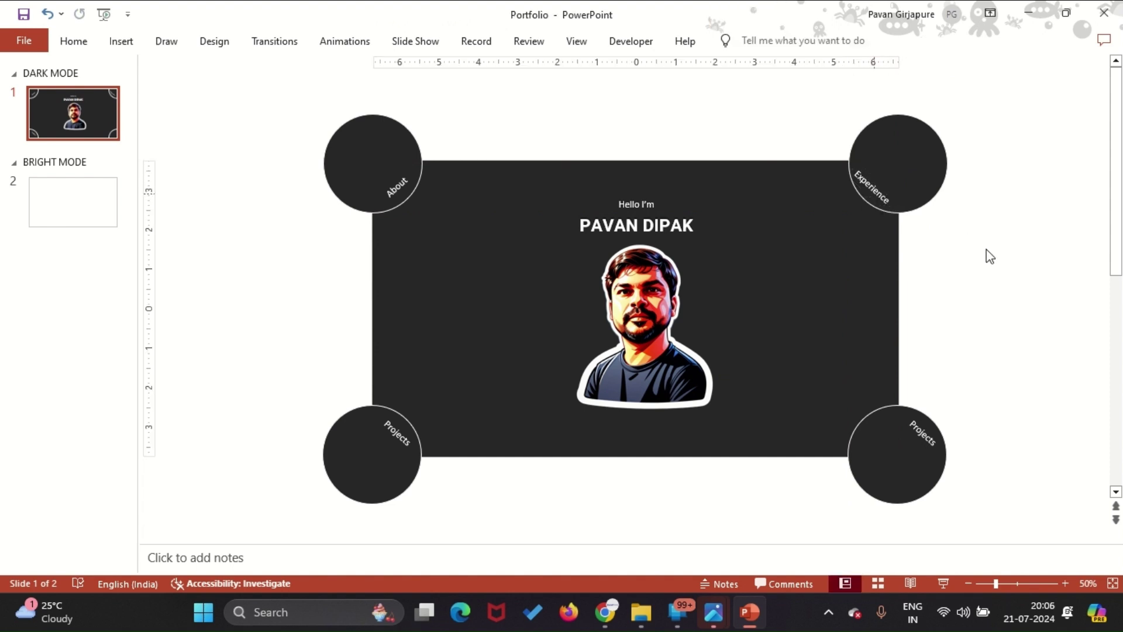
click(918, 419)
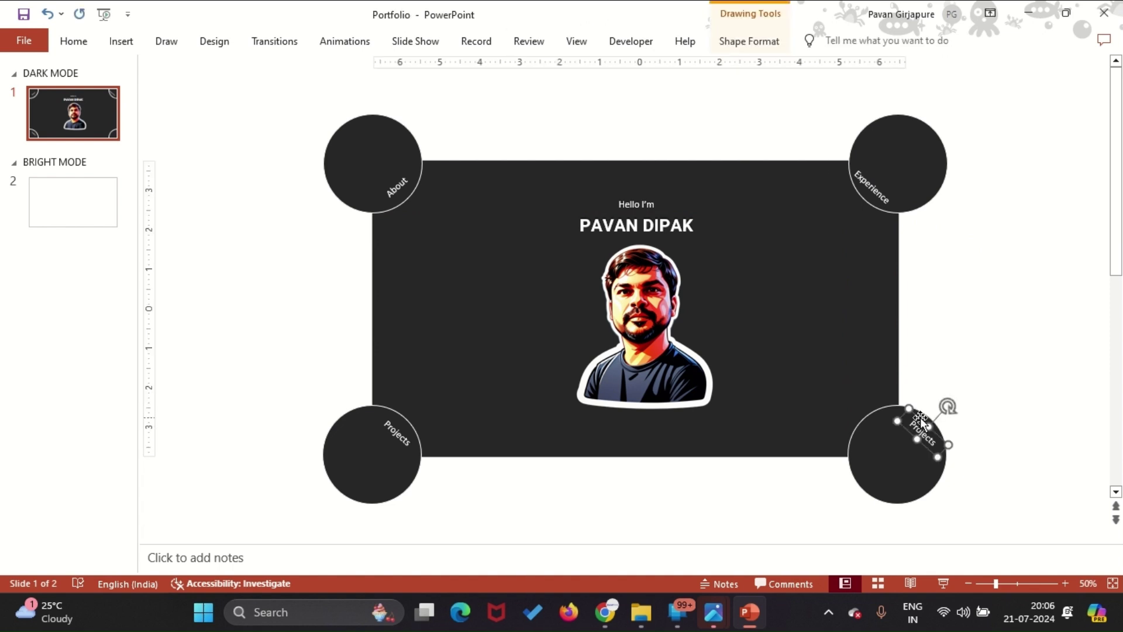
click(760, 42)
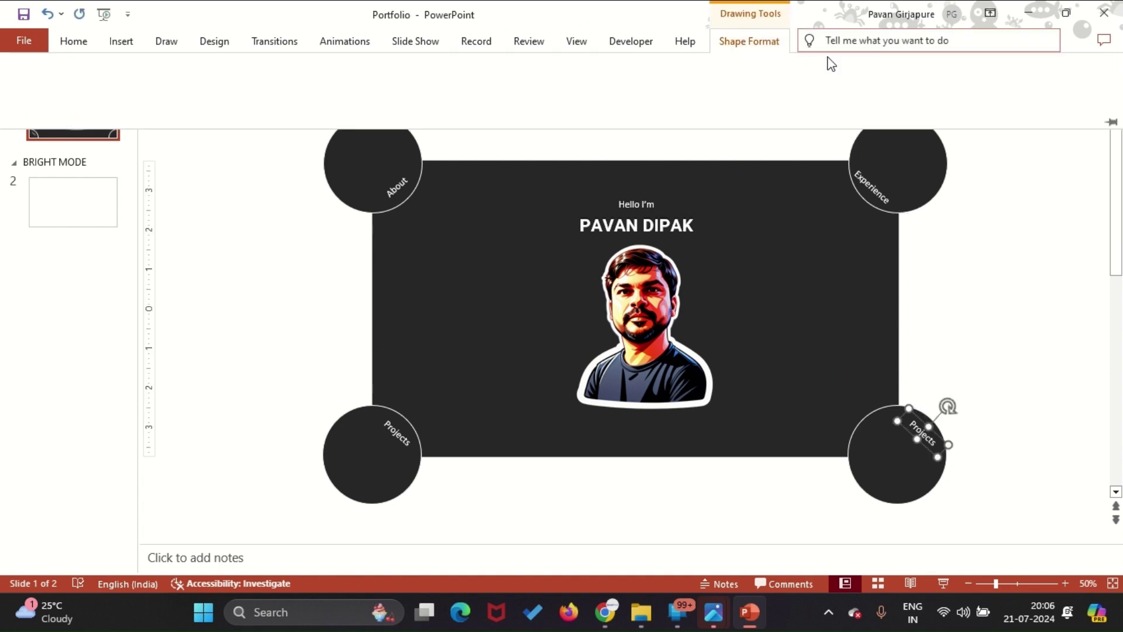
click(916, 103)
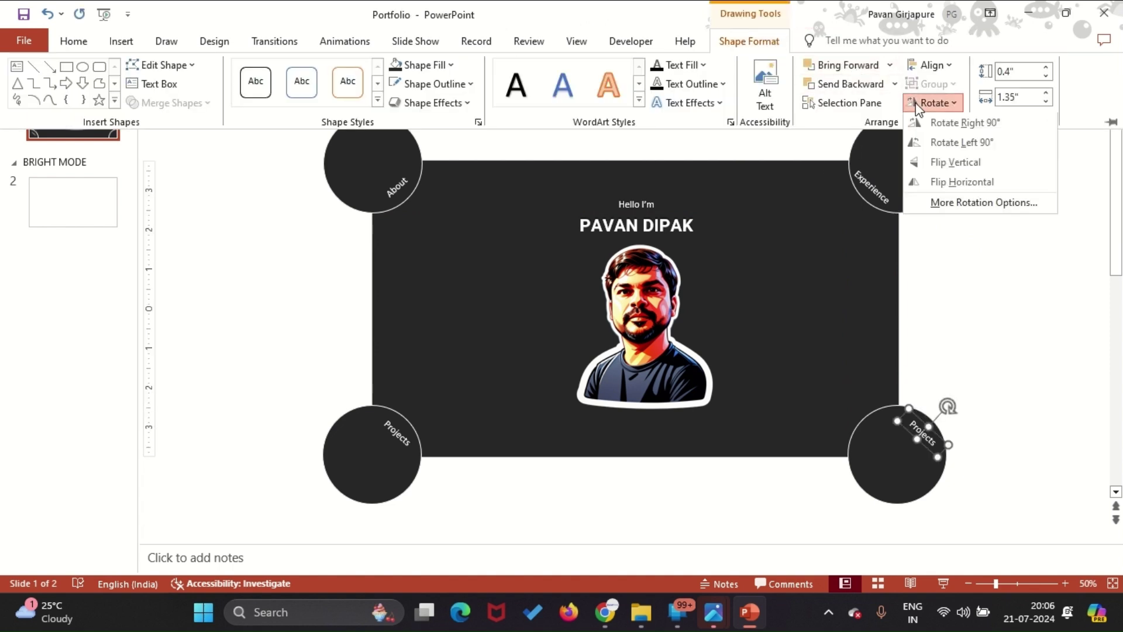
click(936, 182)
click(940, 420)
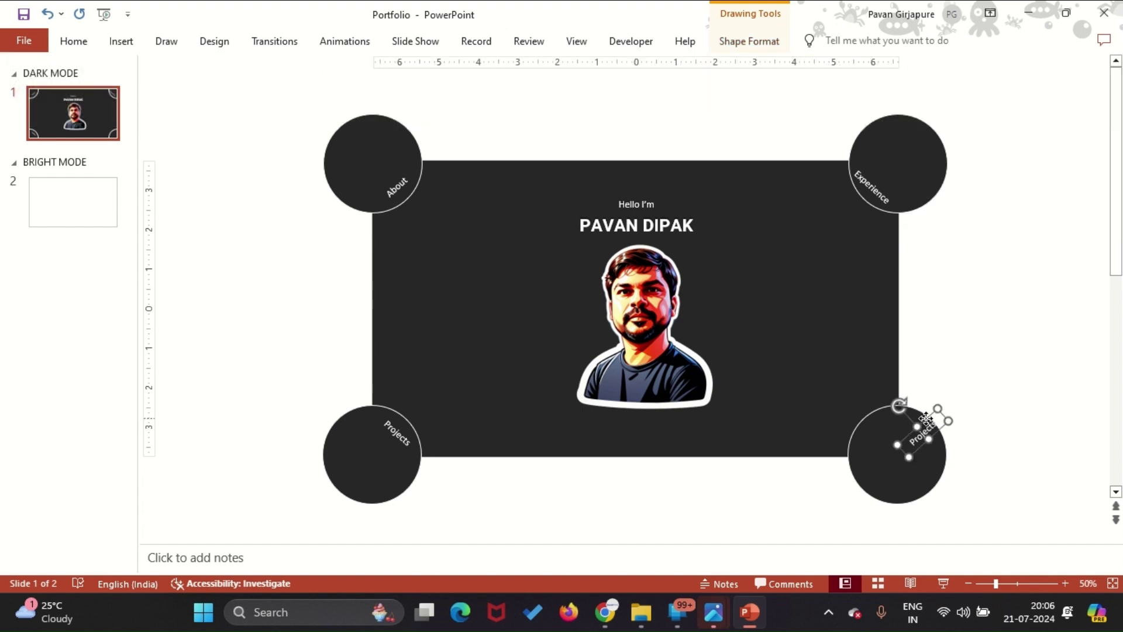
drag(924, 426, 880, 422)
click(880, 422)
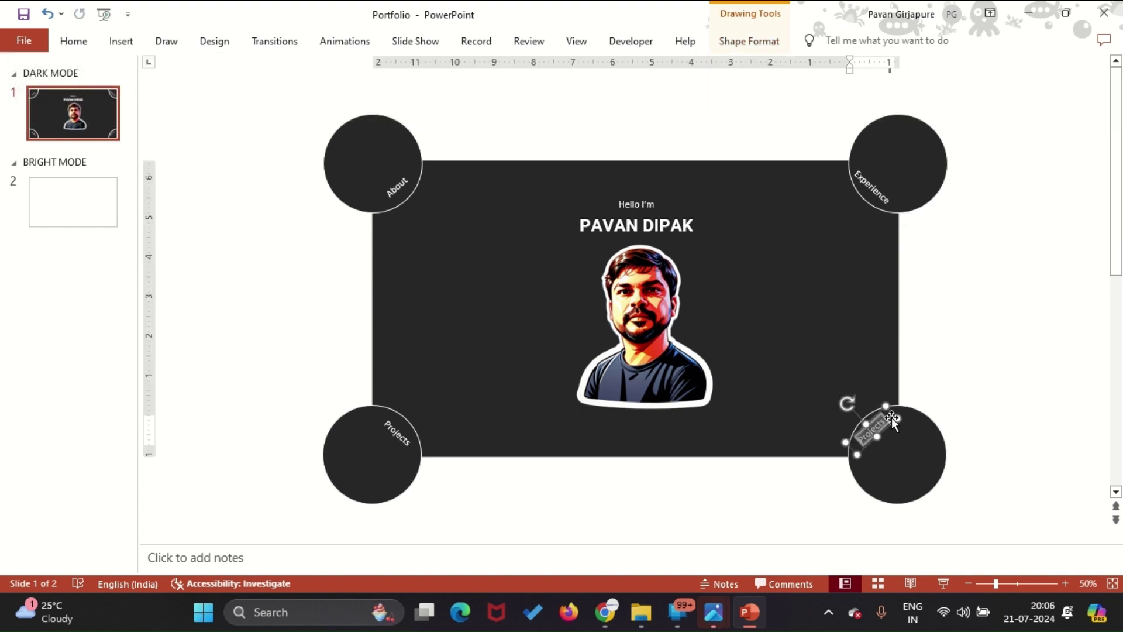
text(Contact)
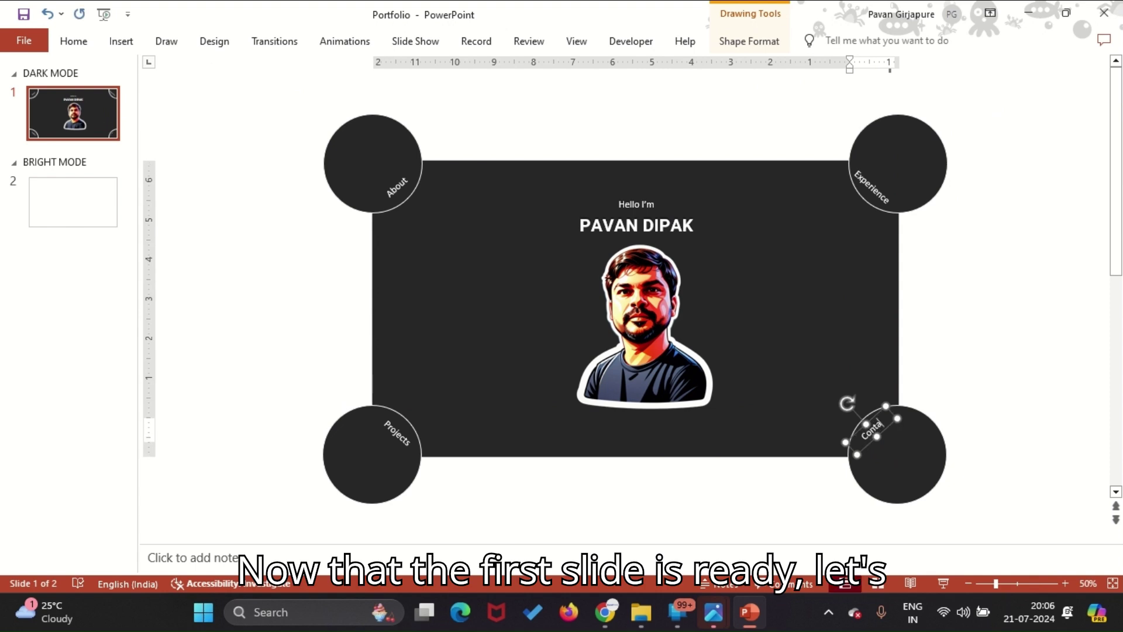
Step: Duplicate slide 1 to create slide 2
click(1020, 348)
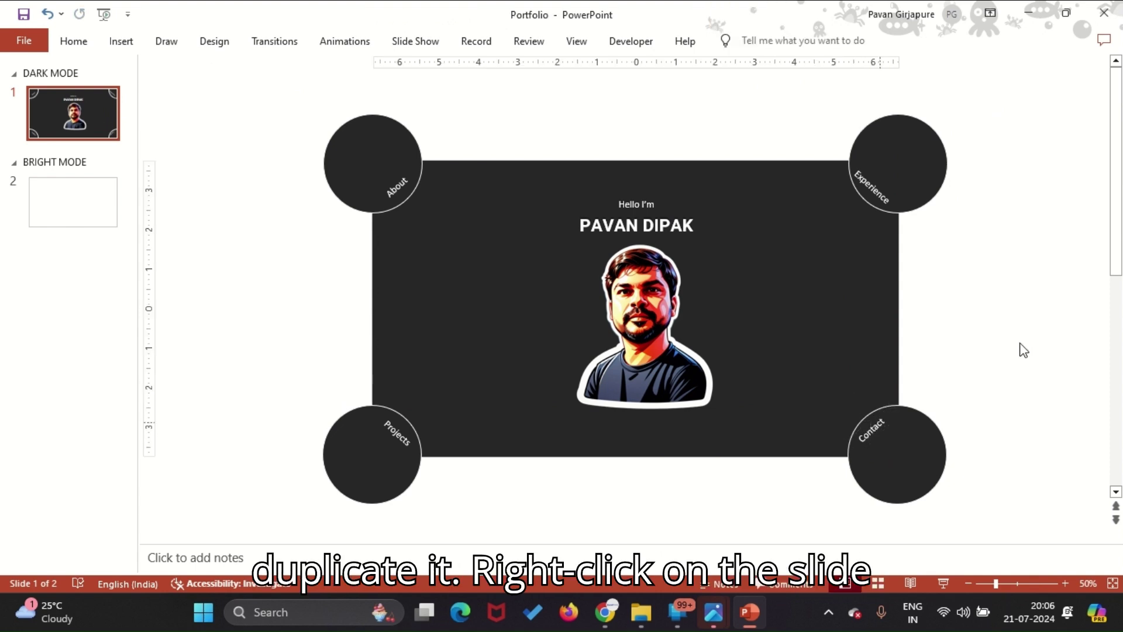
right_click(61, 114)
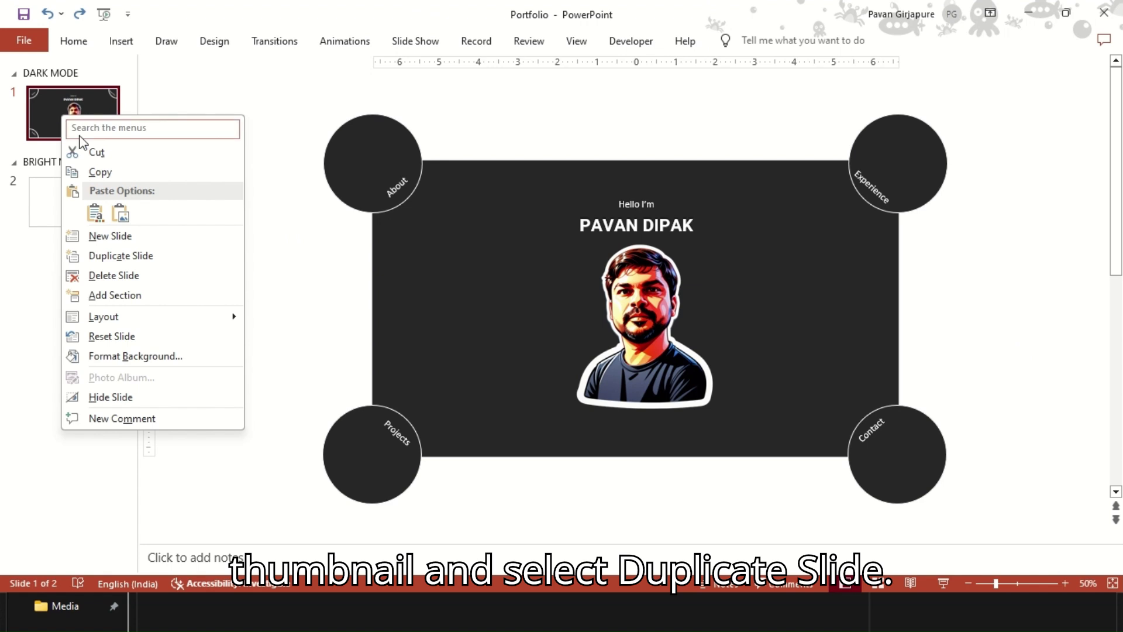
click(120, 255)
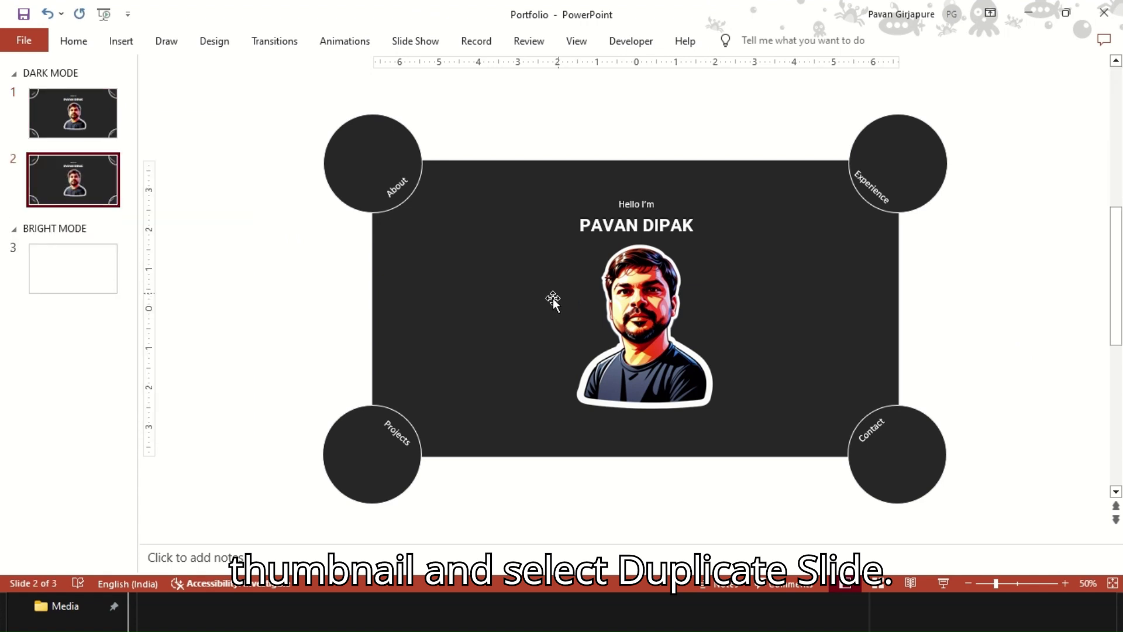
Step: Replace the slide 2 portrait with the 5-removebg-preview image from this device
right_click(610, 314)
mouse_move(664, 374)
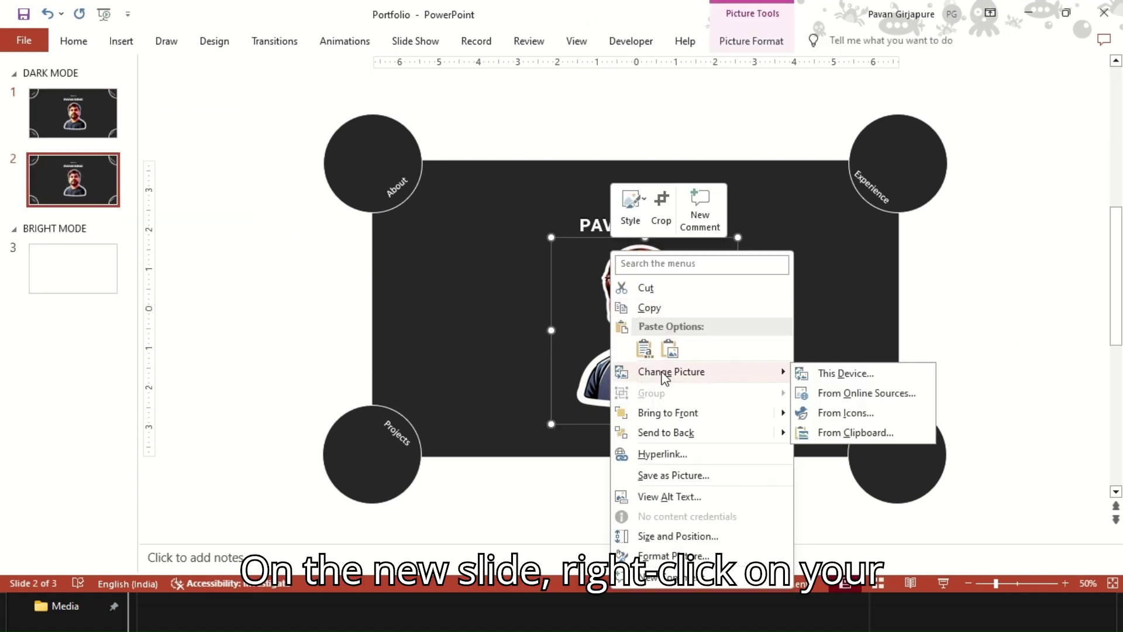
click(819, 377)
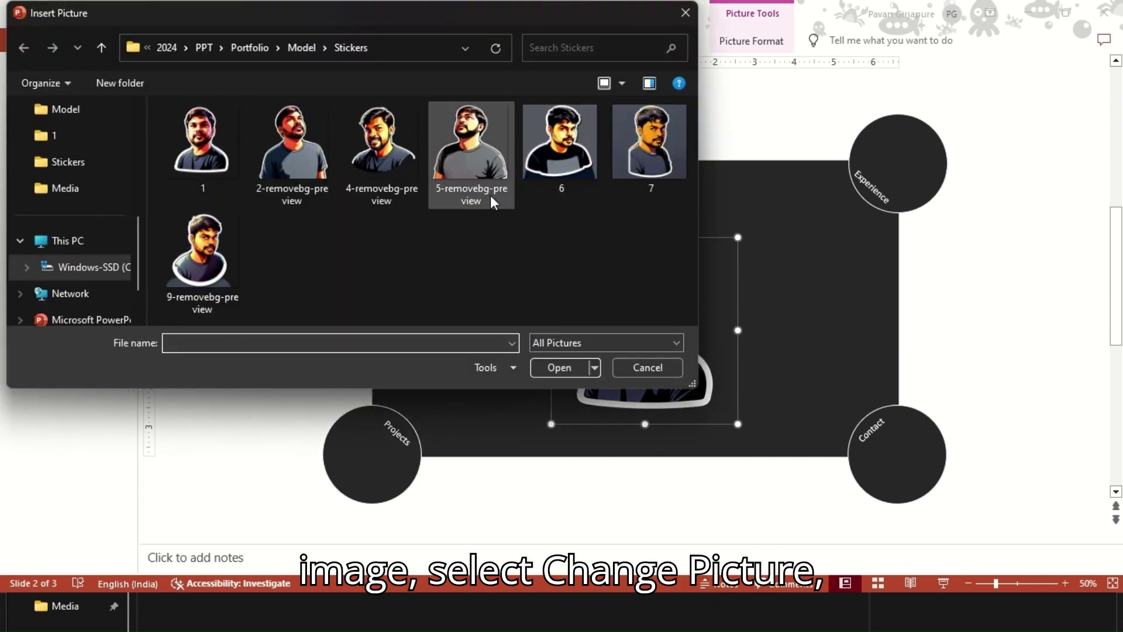
click(476, 171)
click(570, 366)
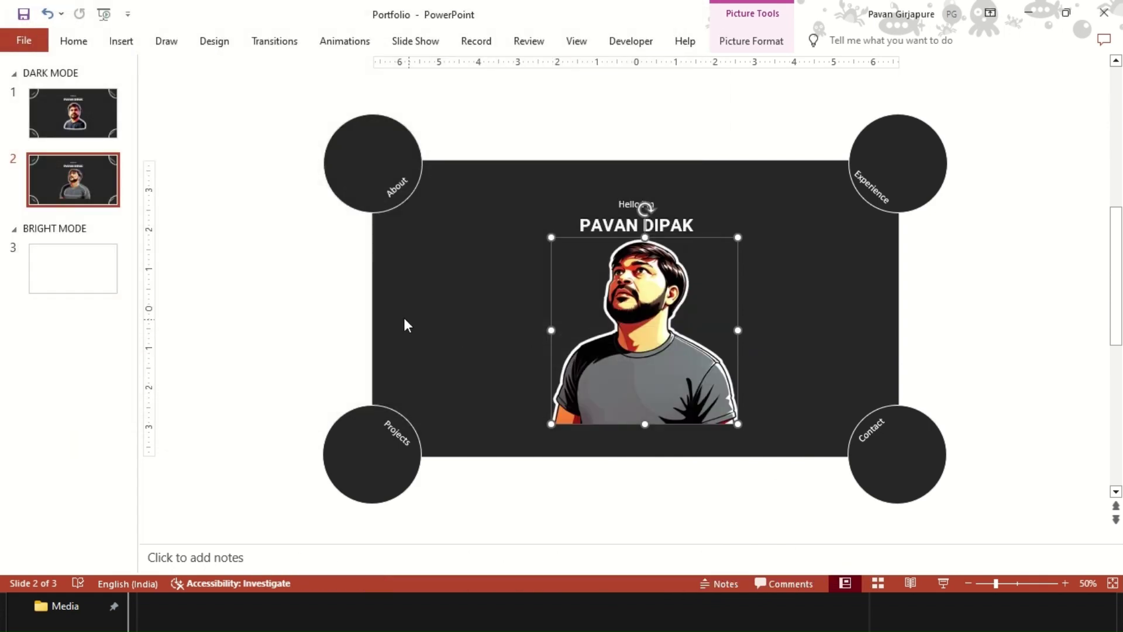
click(357, 310)
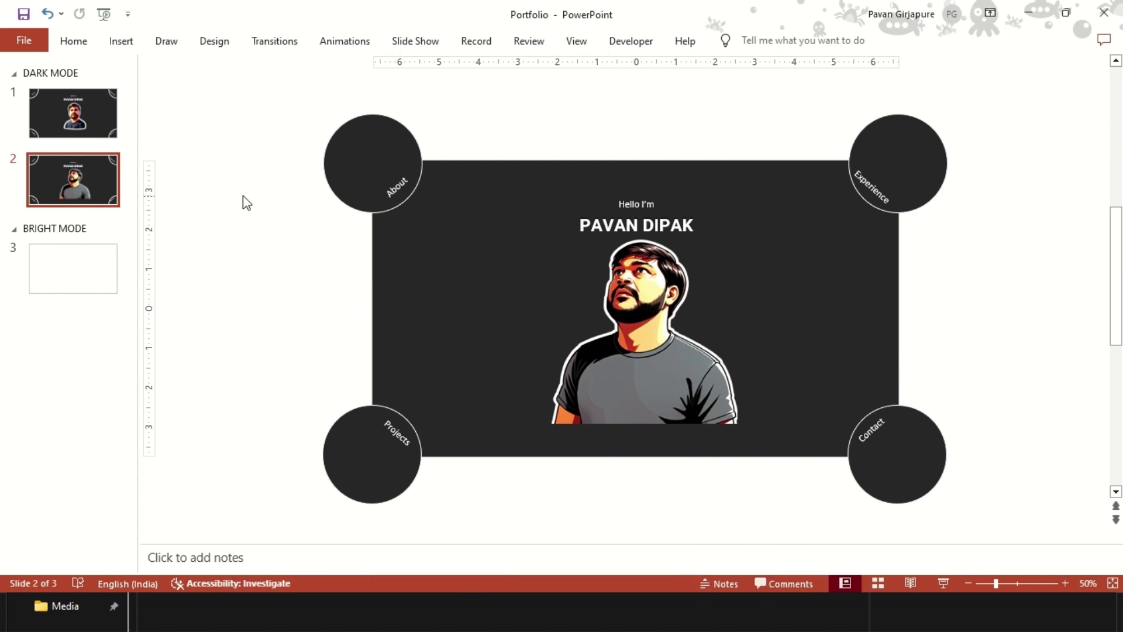
click(64, 107)
click(79, 173)
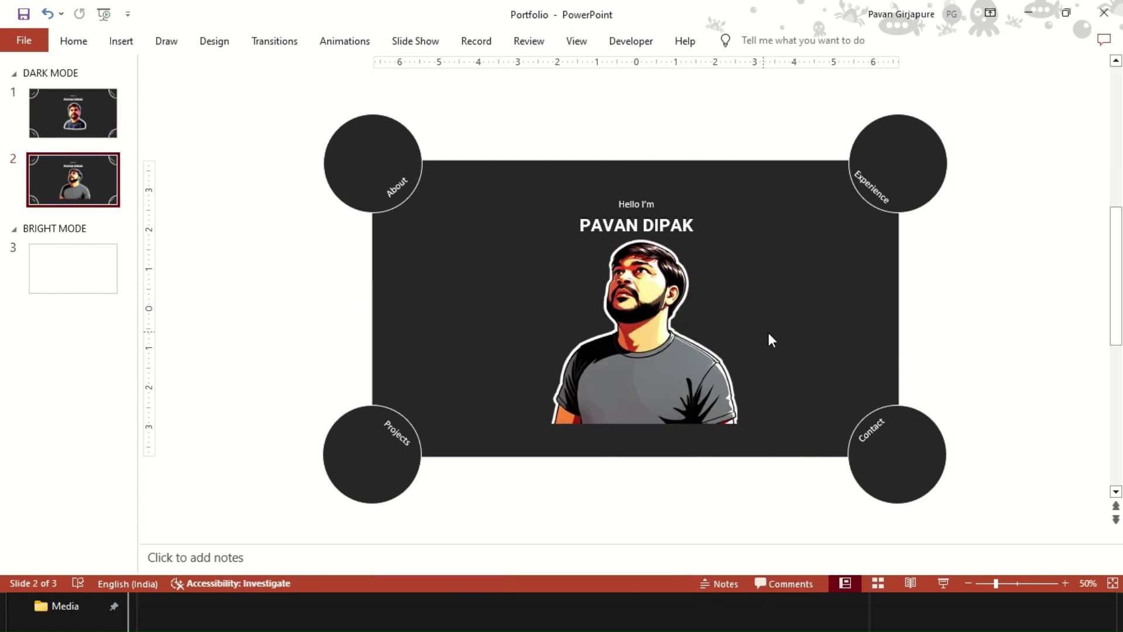
click(702, 357)
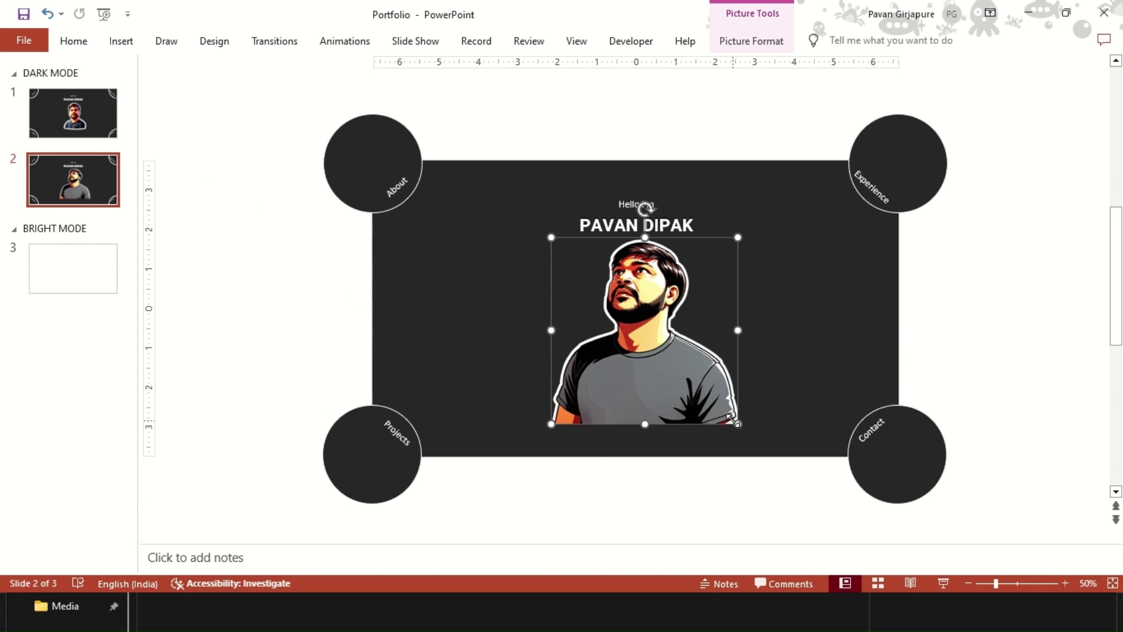
Step: Shrink the slide 2 portrait and centre it under the name heading
drag(732, 417, 696, 382)
mouse_move(637, 310)
mouse_down()
mouse_move(662, 324)
mouse_move(650, 323)
mouse_up()
click(468, 234)
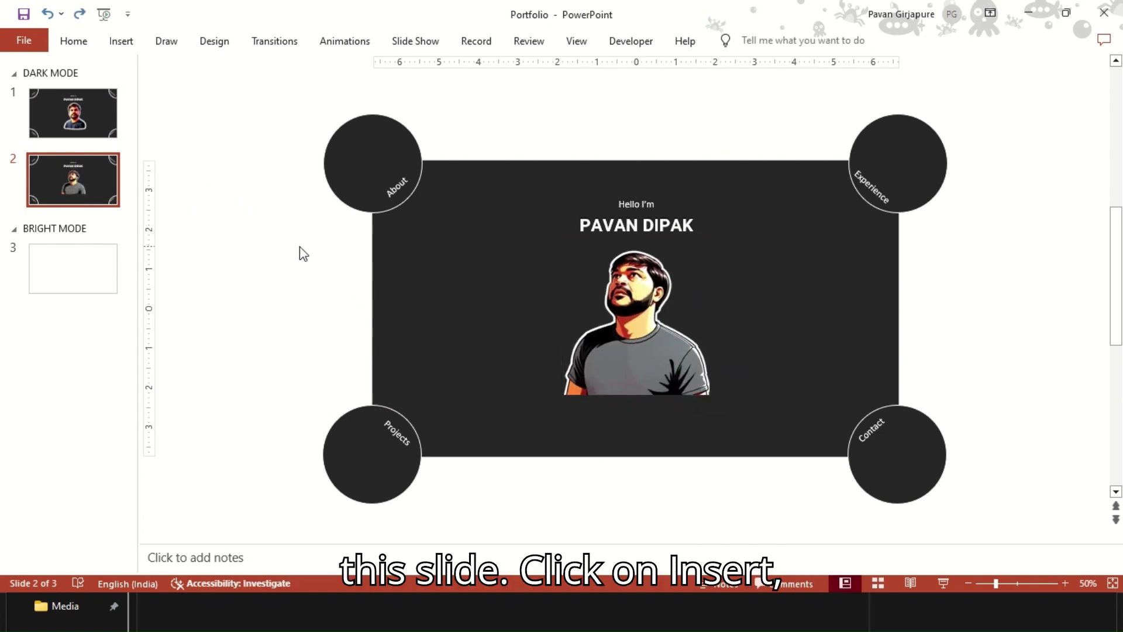
Step: Paste the Resume, Experience and Education info cards beside the portrait
key(ctrl+v)
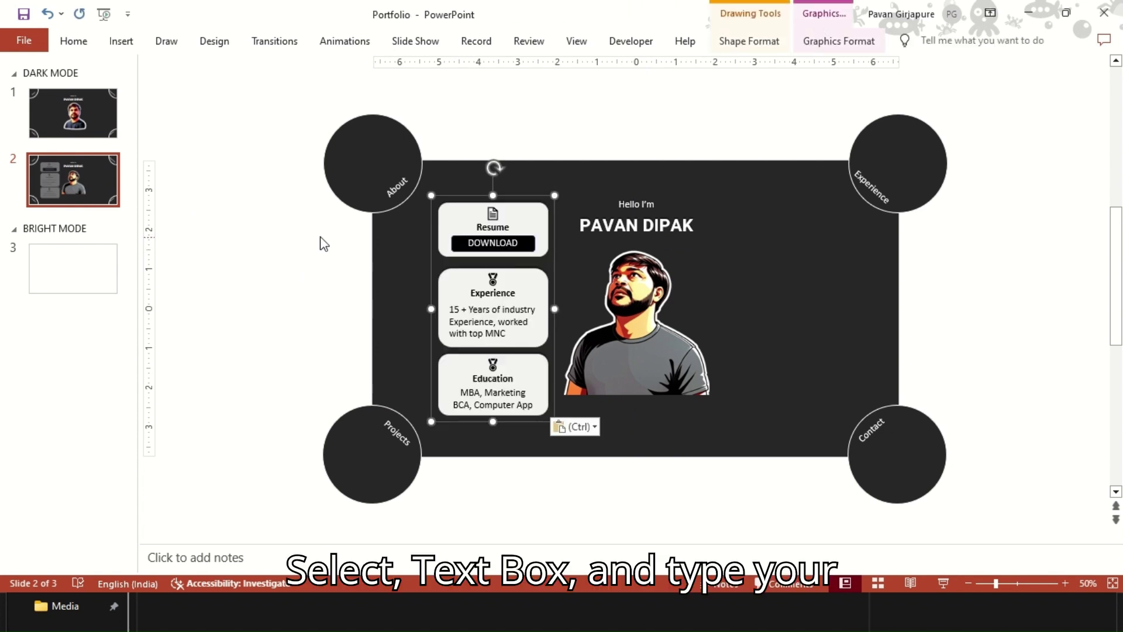
click(318, 239)
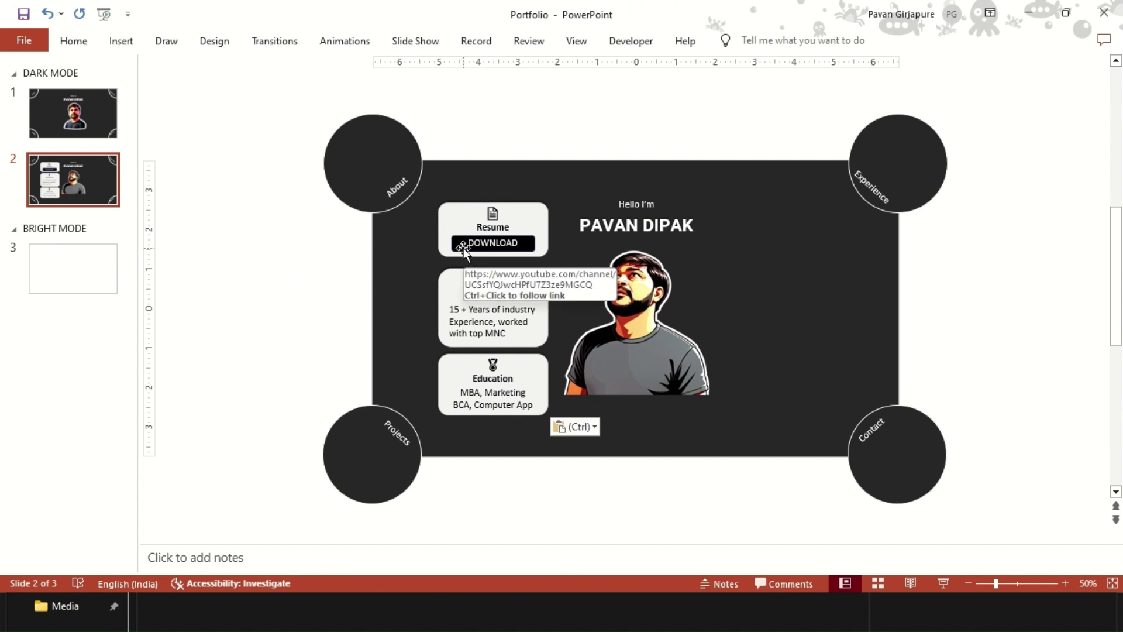
key(ctrl+z)
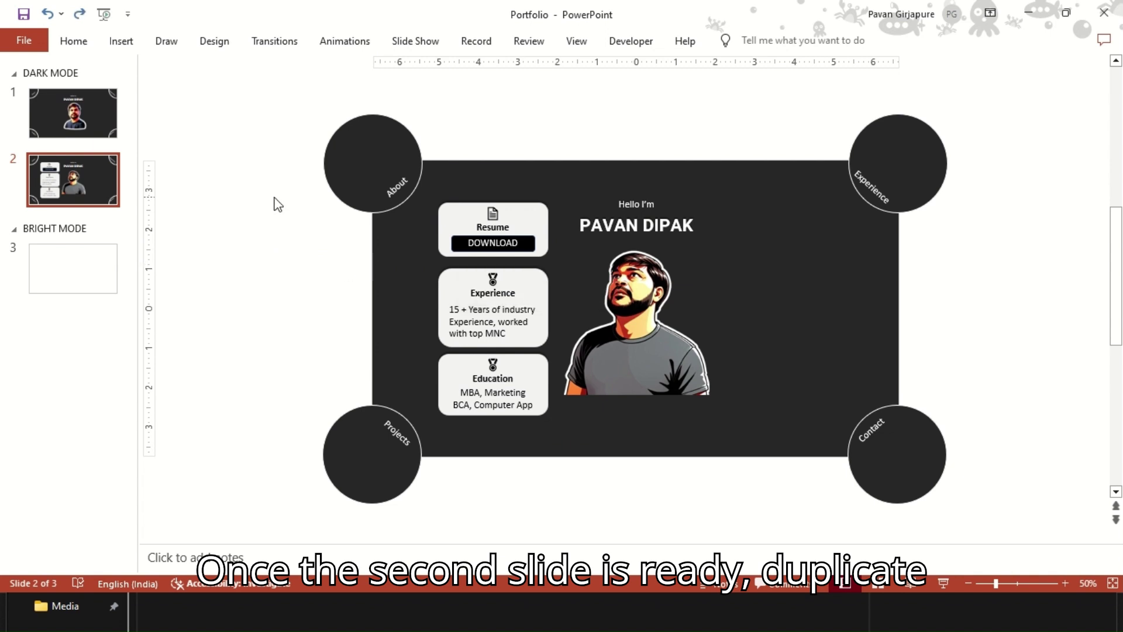
Step: Duplicate slide 2 and swap the new slide 3 portrait for 2-removebg-preview
right_click(87, 181)
click(138, 321)
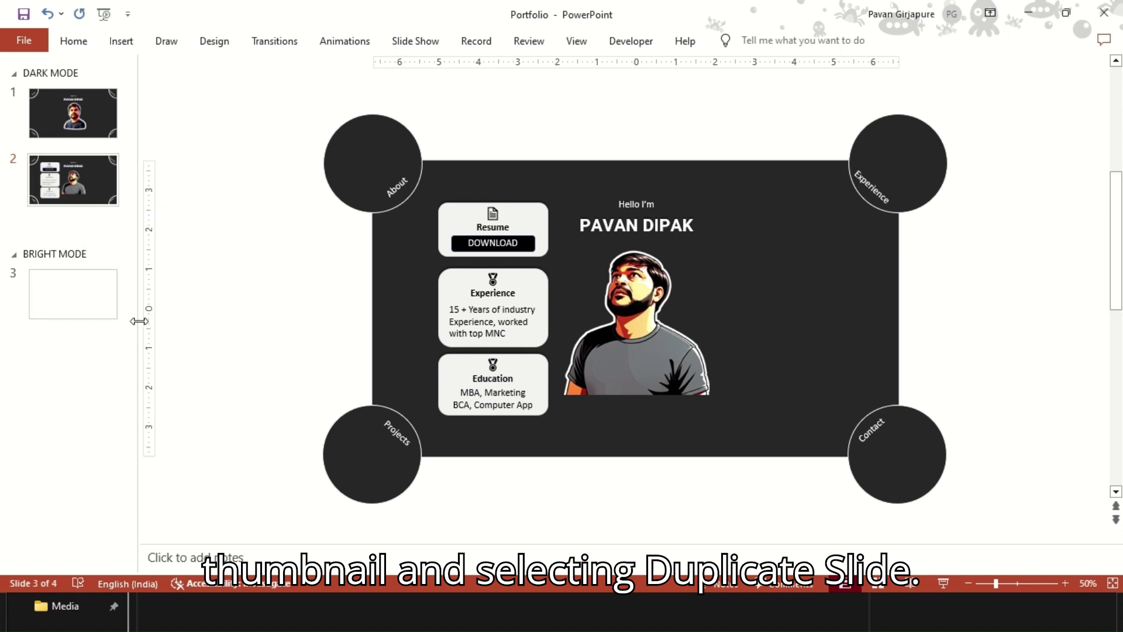
click(614, 301)
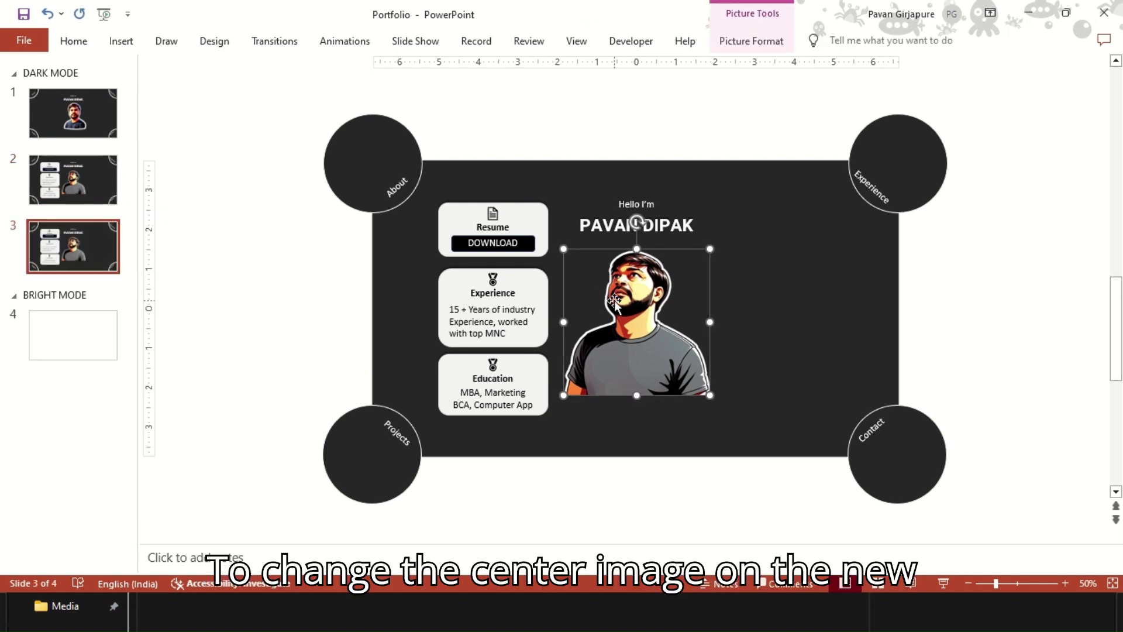
right_click(614, 302)
mouse_move(704, 369)
click(809, 371)
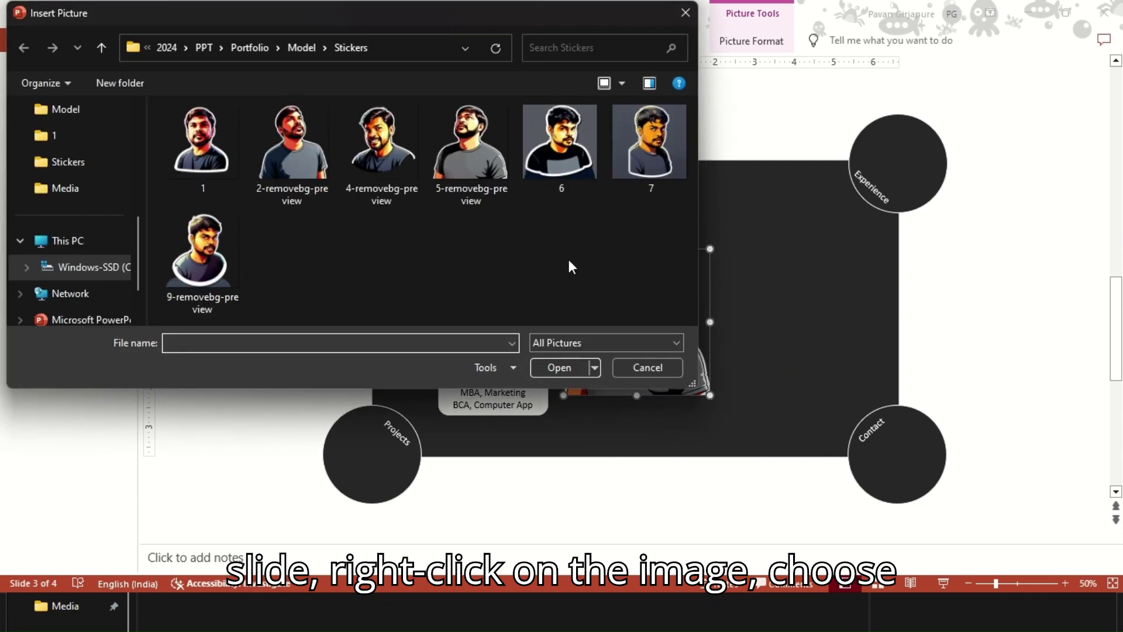
click(305, 194)
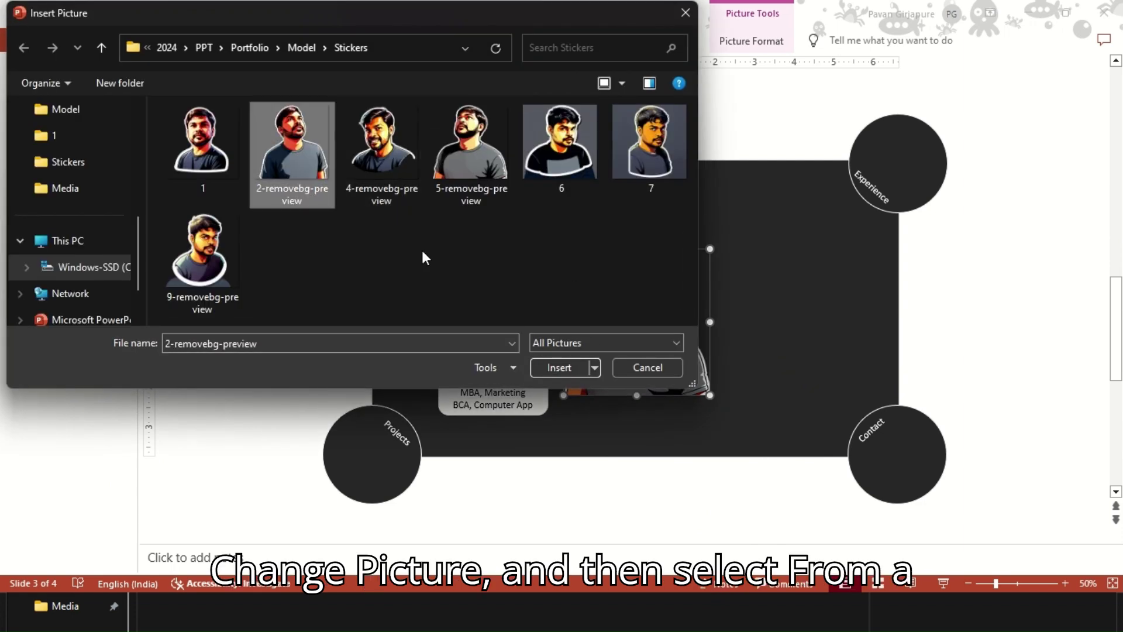
click(559, 368)
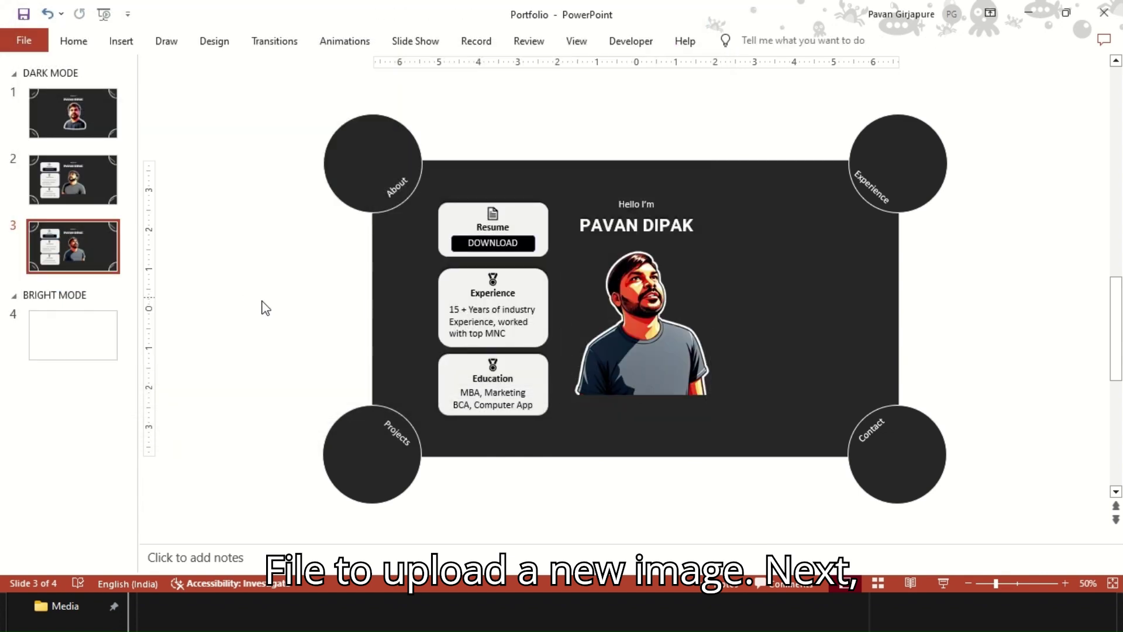
Step: Replace slide 3's info cards with the pasted EXPERIENCED and INTERMEDIATE skill cards
click(439, 210)
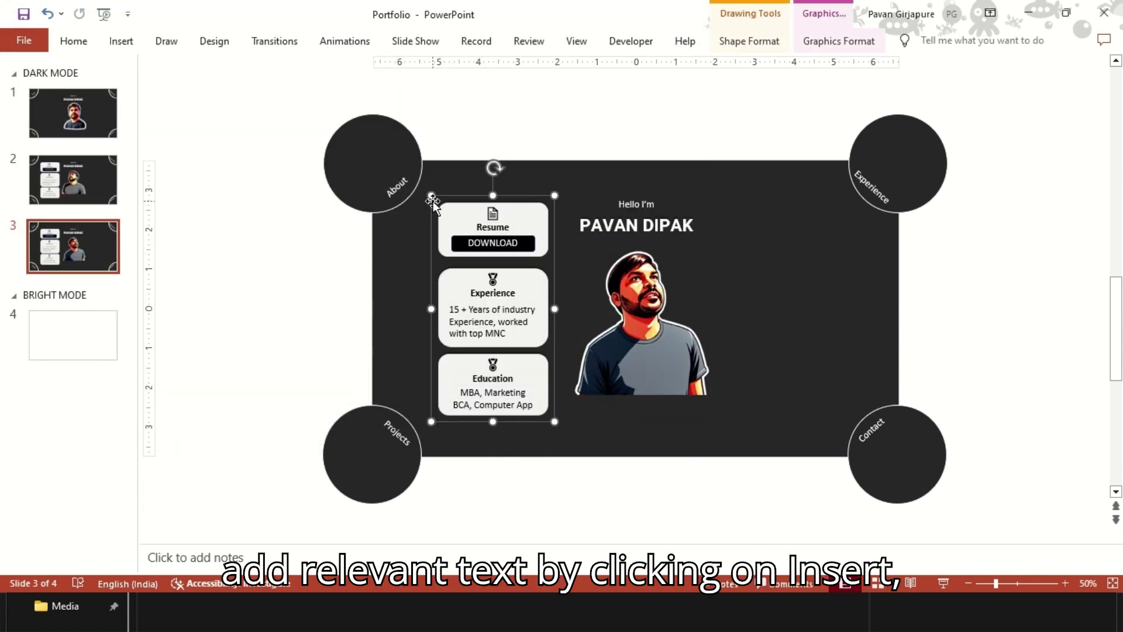
key(ctrl+z)
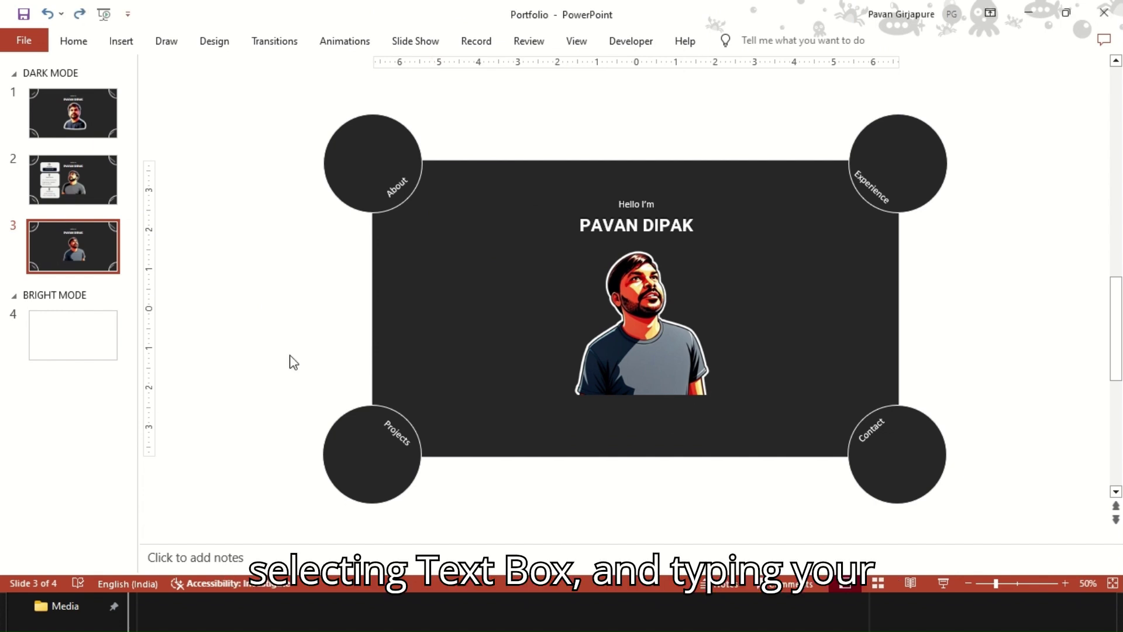
key(ctrl+v)
click(953, 348)
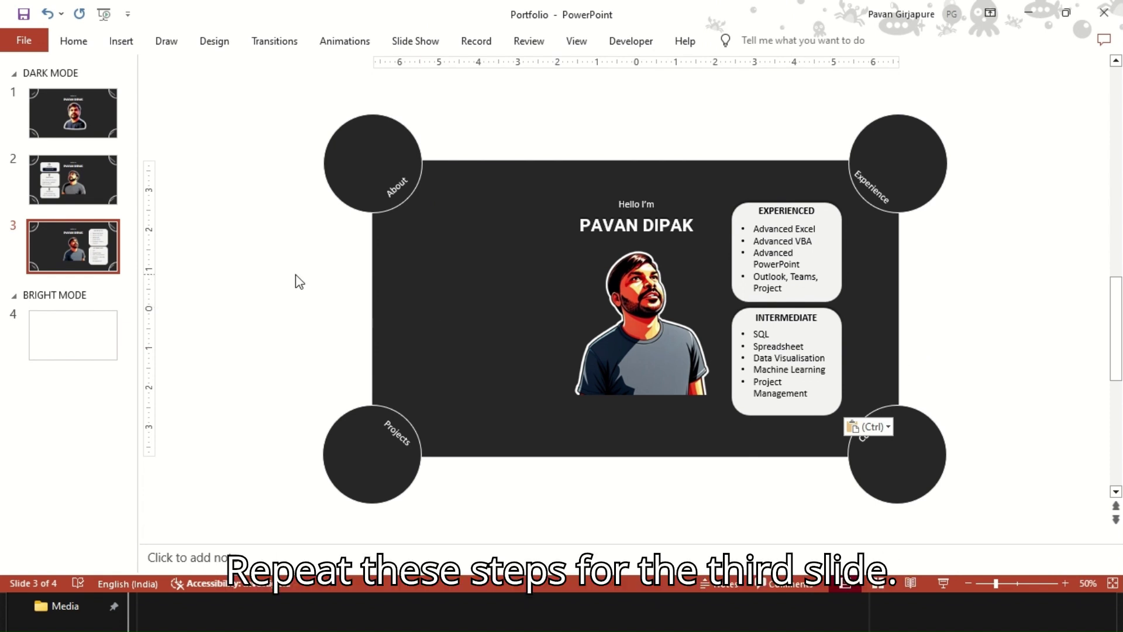
Step: Duplicate slide 3 and delete the skills cards from the new slide 4
right_click(75, 272)
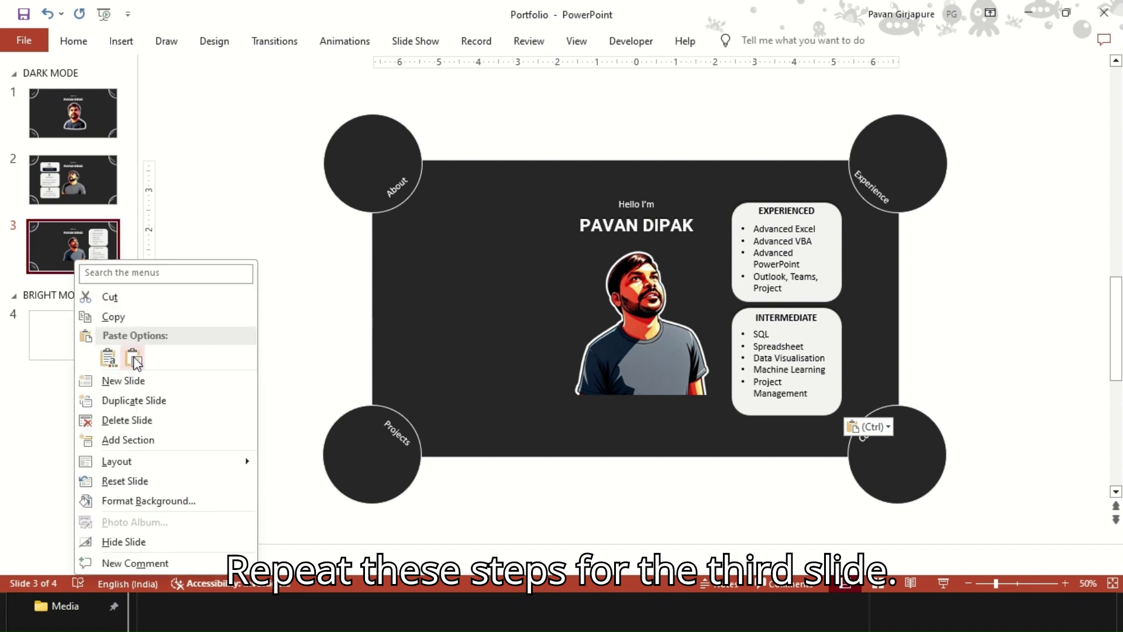
click(141, 398)
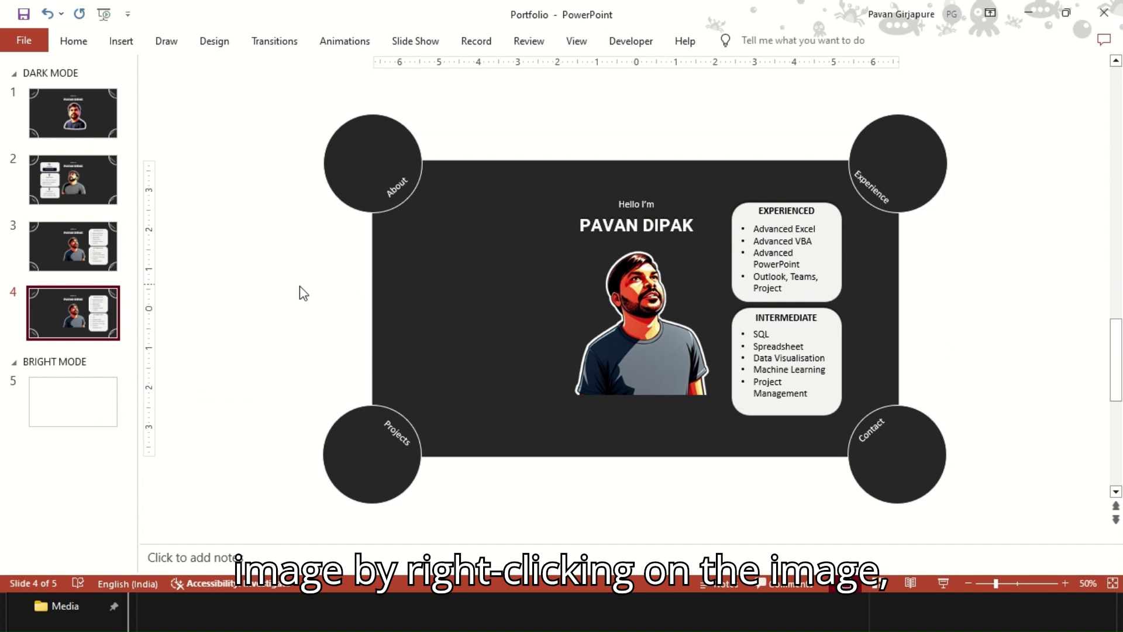
click(748, 194)
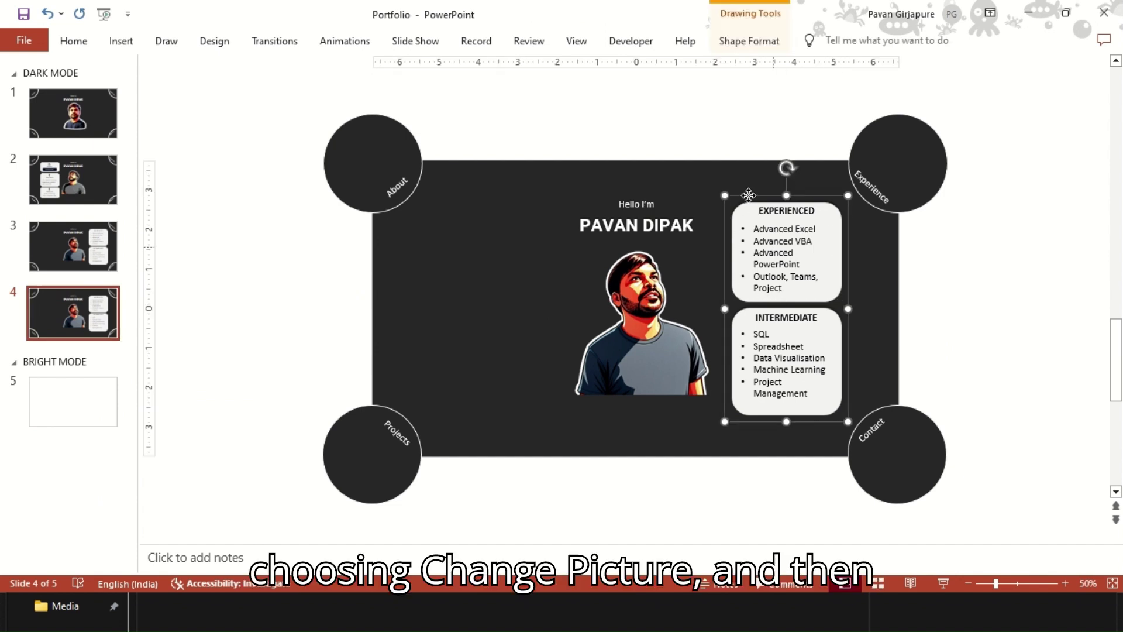
key(Delete)
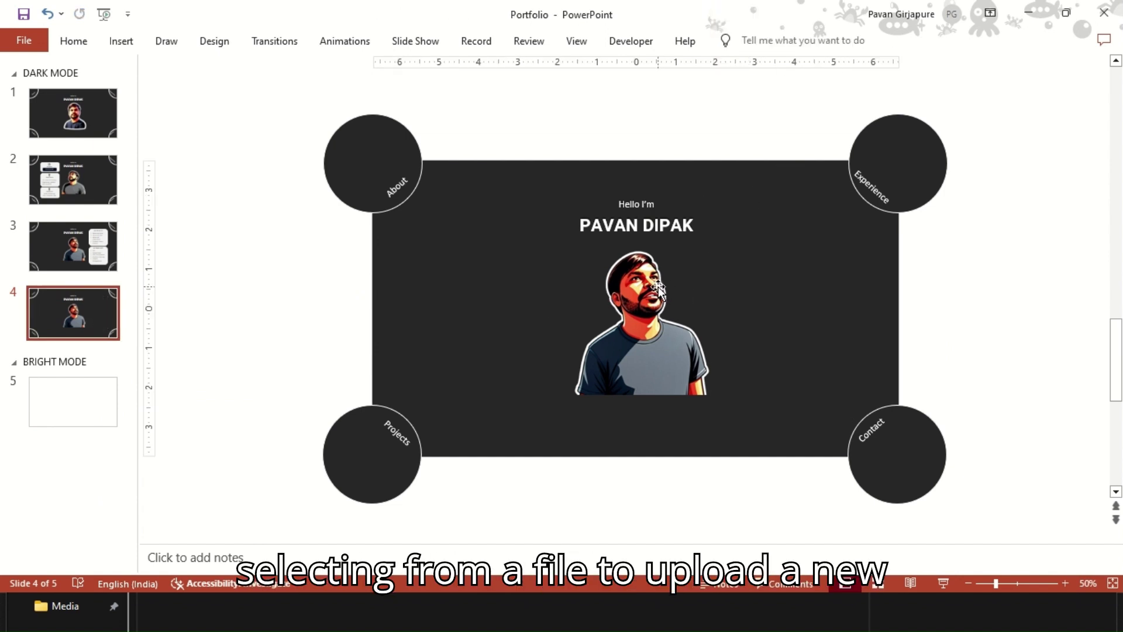
Step: Replace the slide 4 portrait with the 9-removebg-preview image
click(658, 287)
right_click(658, 287)
mouse_move(731, 371)
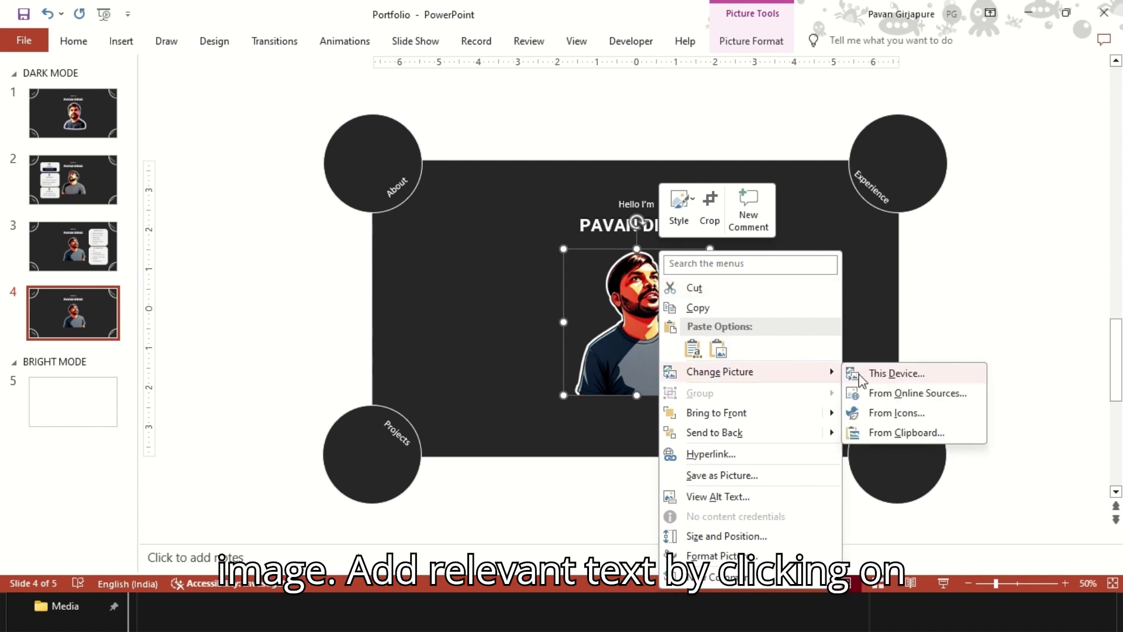
click(860, 374)
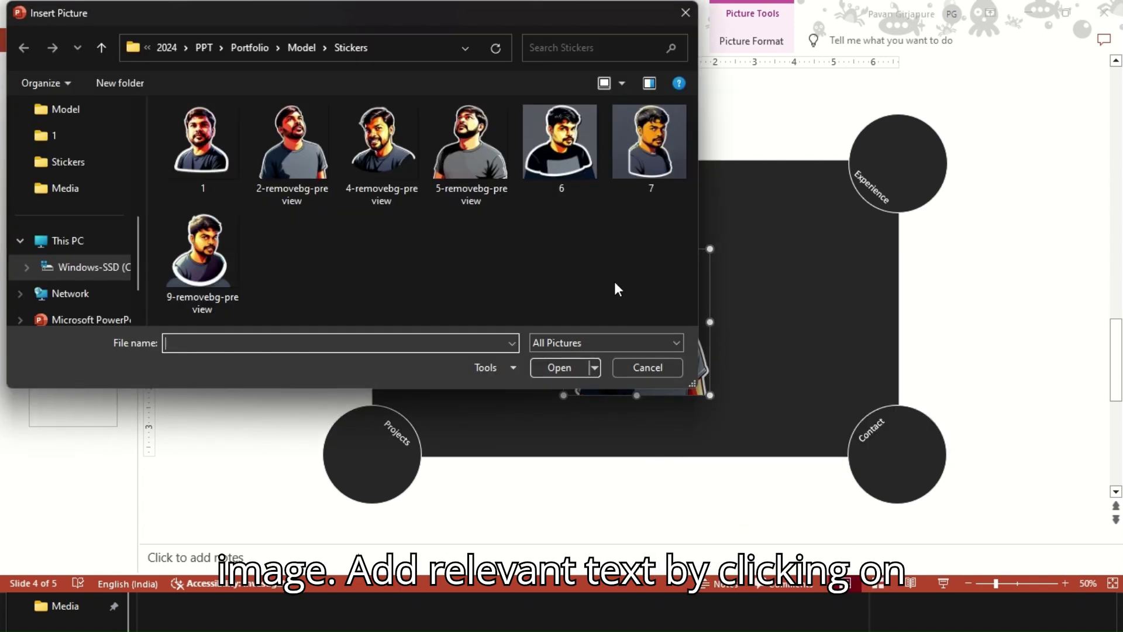
click(202, 251)
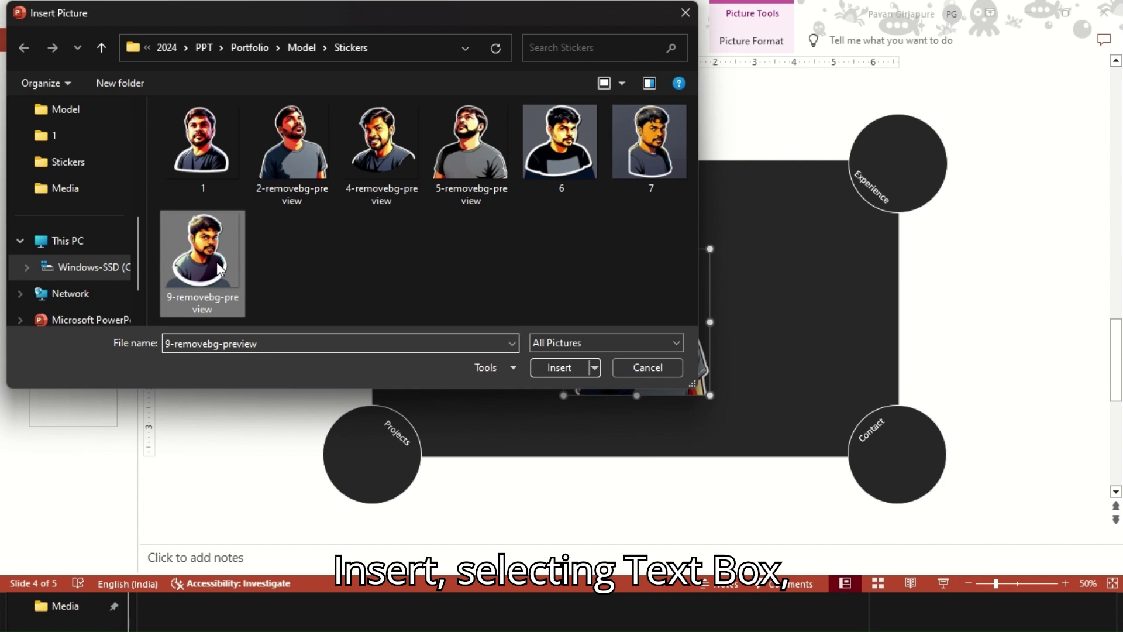
click(565, 367)
click(912, 348)
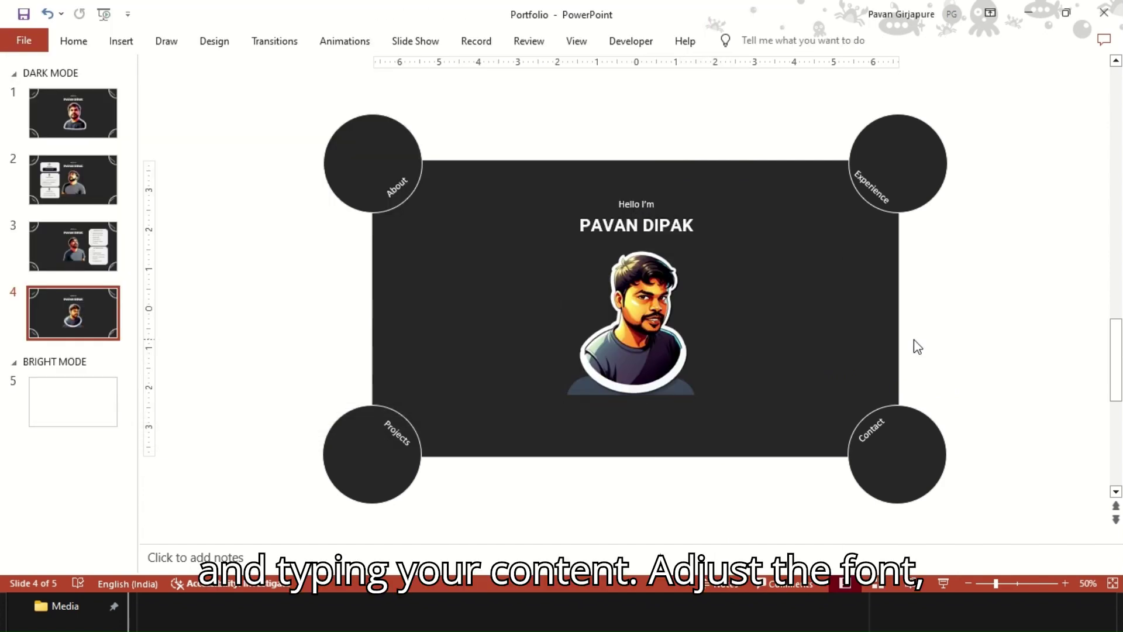
Step: Paste the Contact Me block and move it up beside the portrait
key(ctrl+v)
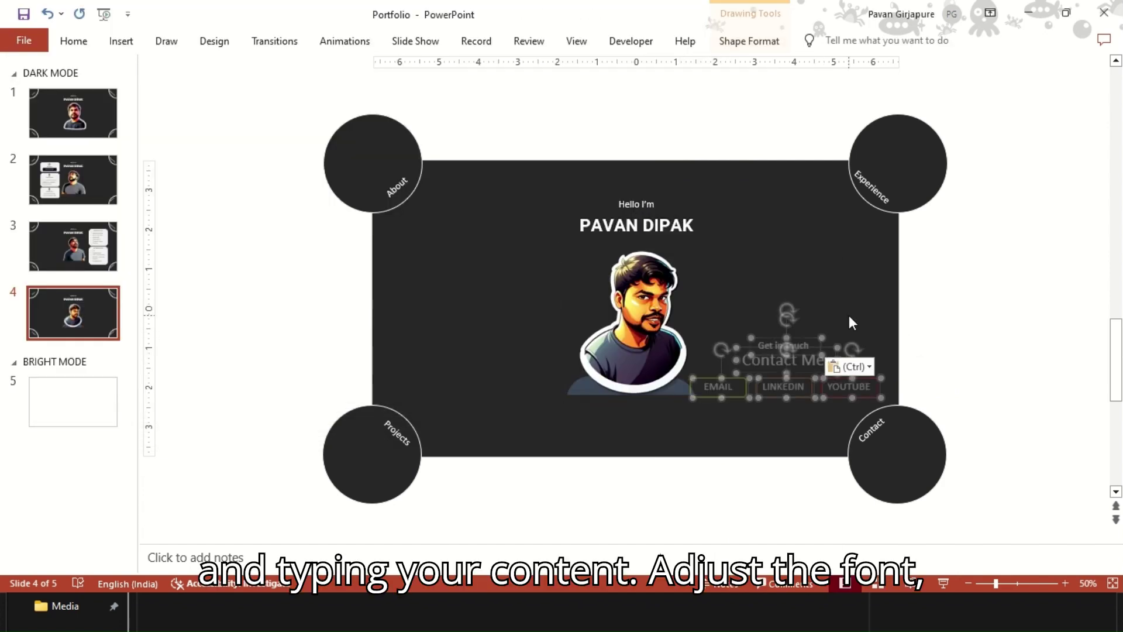
click(977, 325)
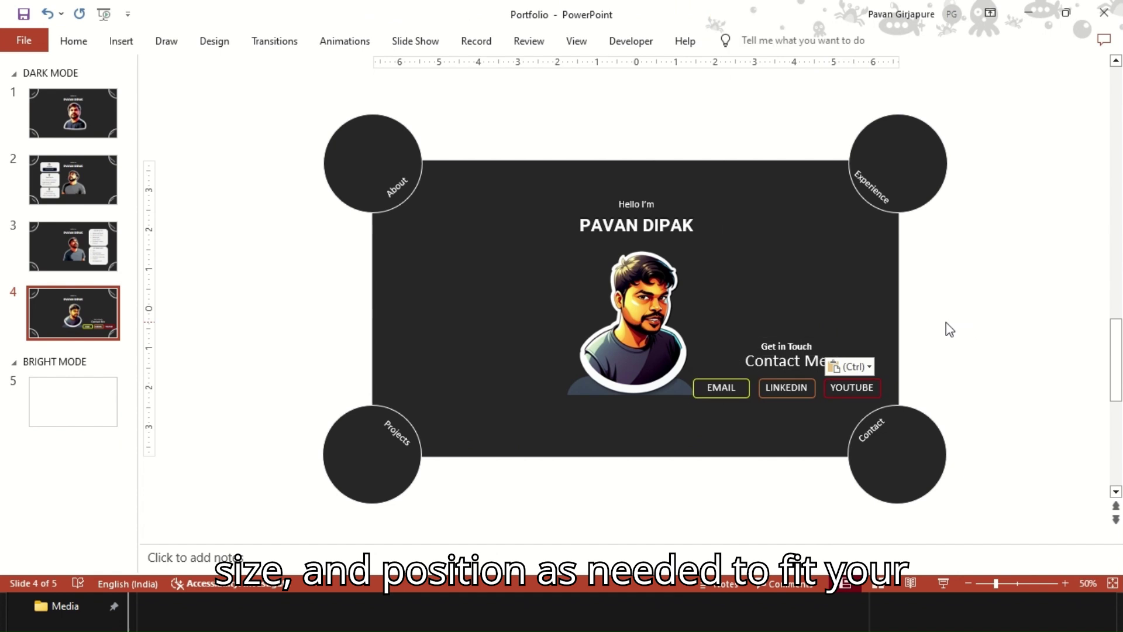
key(Escape)
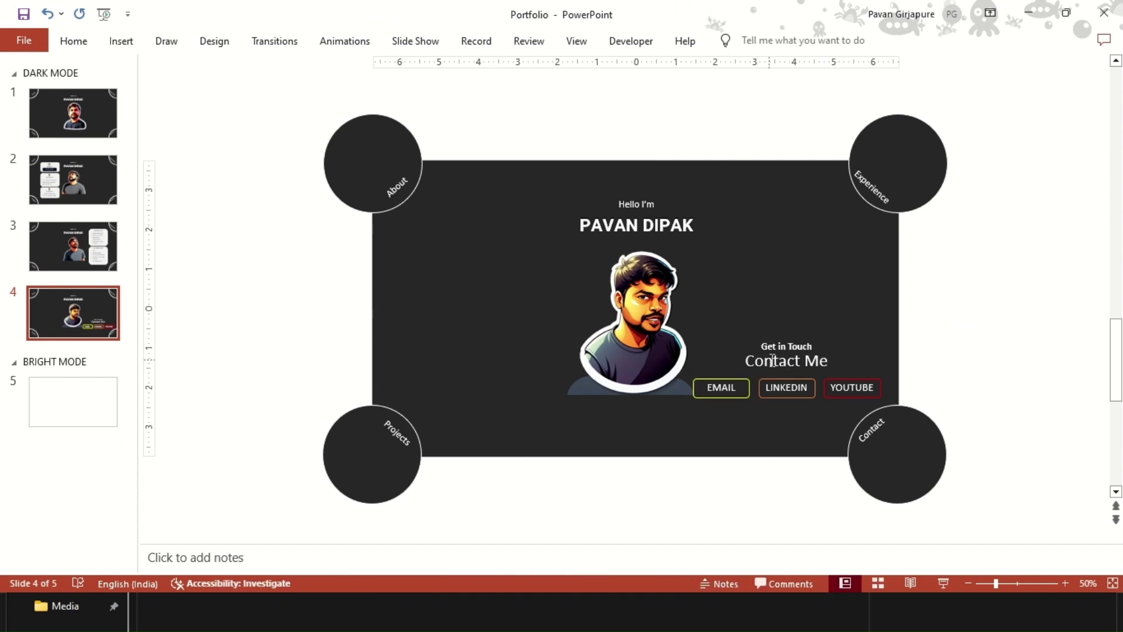
mouse_move(978, 424)
mouse_down()
mouse_move(750, 388)
mouse_move(637, 328)
mouse_up()
mouse_move(808, 338)
mouse_down()
mouse_move(824, 313)
mouse_move(812, 314)
mouse_up()
click(976, 363)
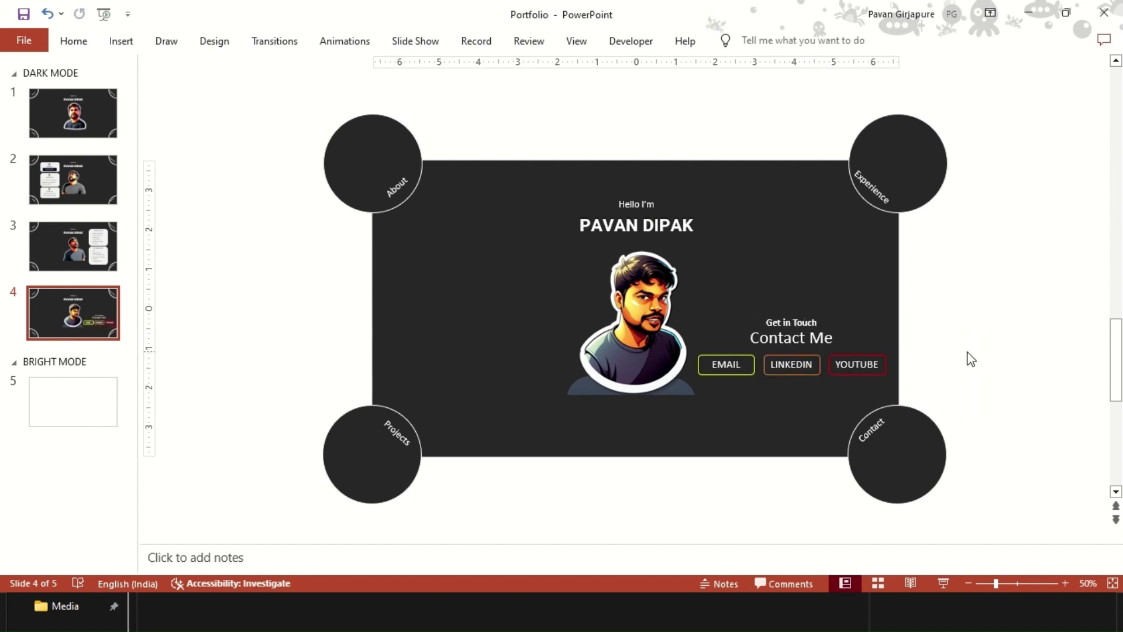
Step: Remove the slide 4 portrait's background, marking the white outline and hair as areas to keep
click(583, 384)
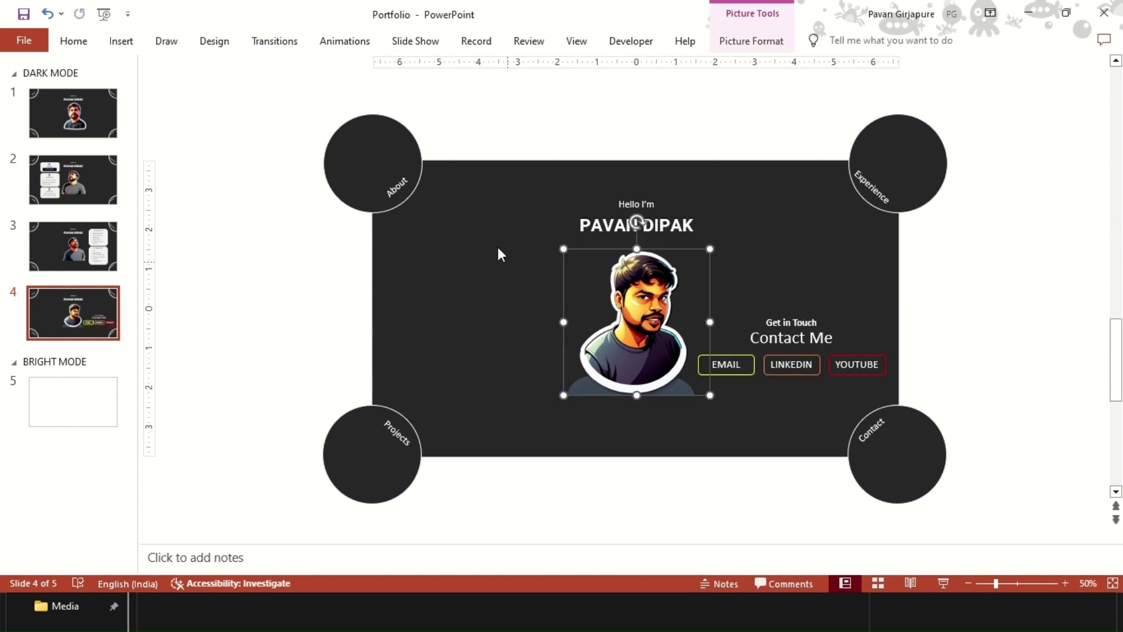
click(736, 49)
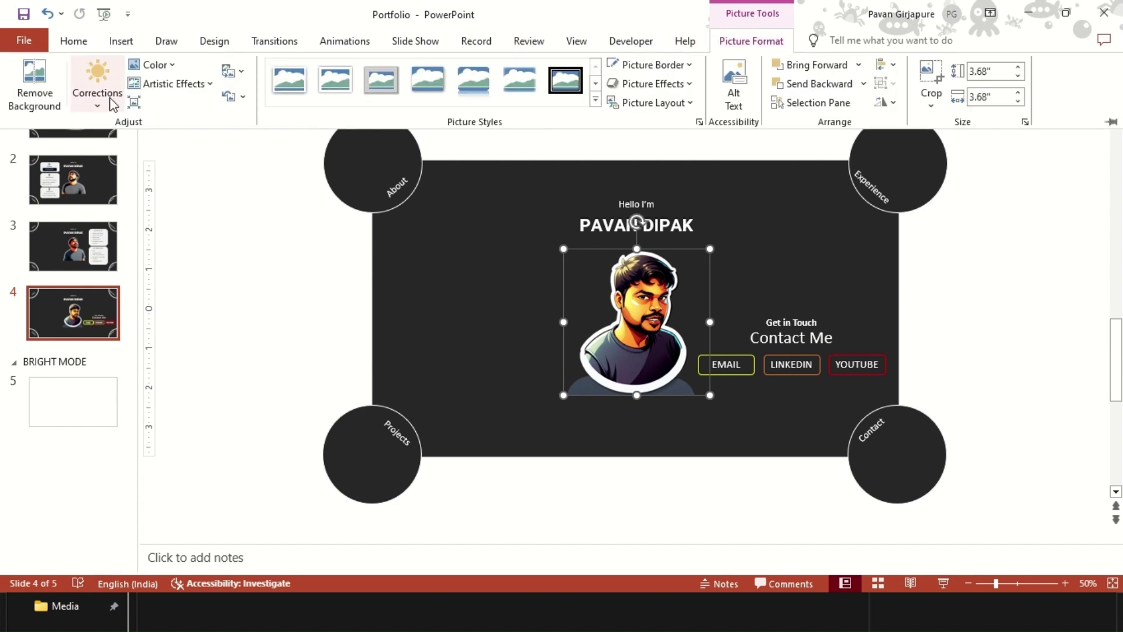
click(47, 90)
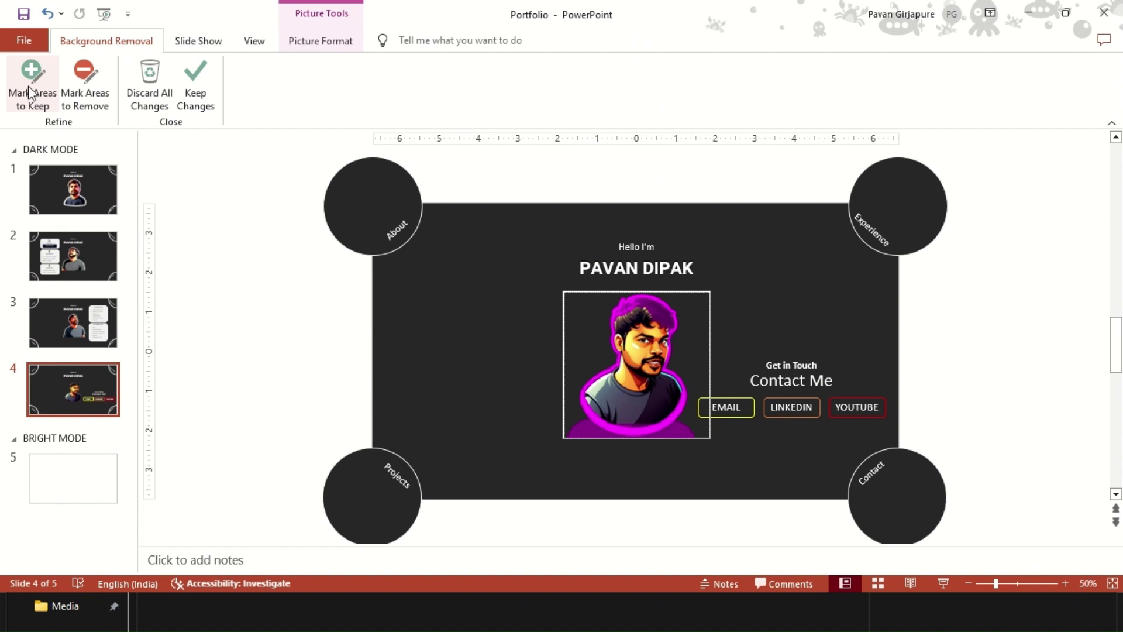
click(70, 88)
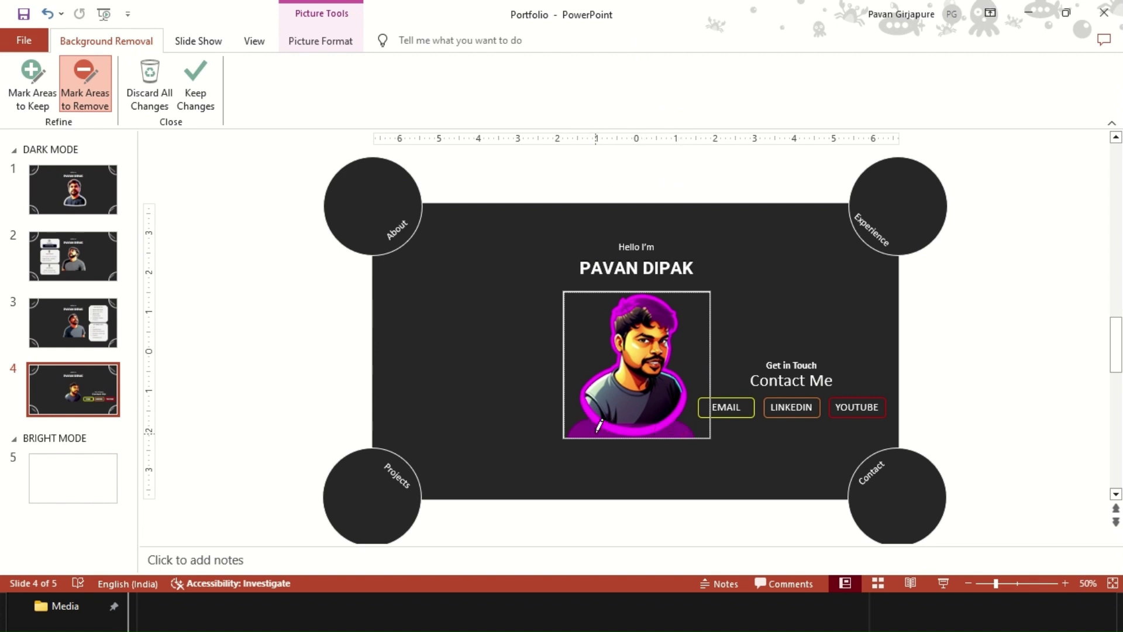
click(32, 88)
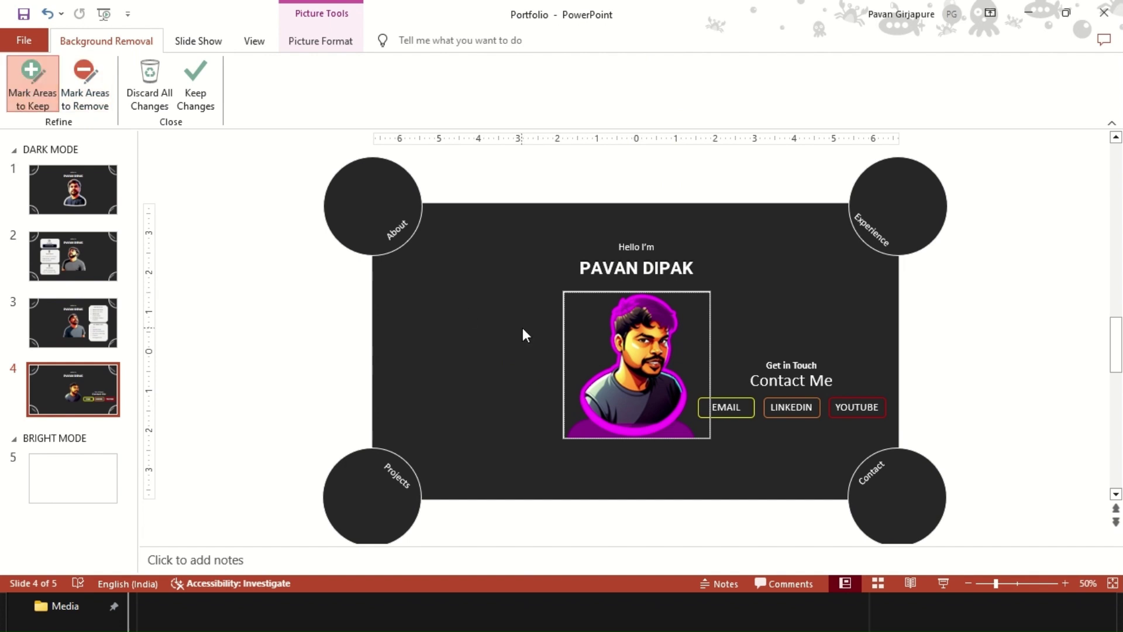
mouse_move(593, 402)
mouse_down()
mouse_move(620, 425)
mouse_move(665, 422)
mouse_up()
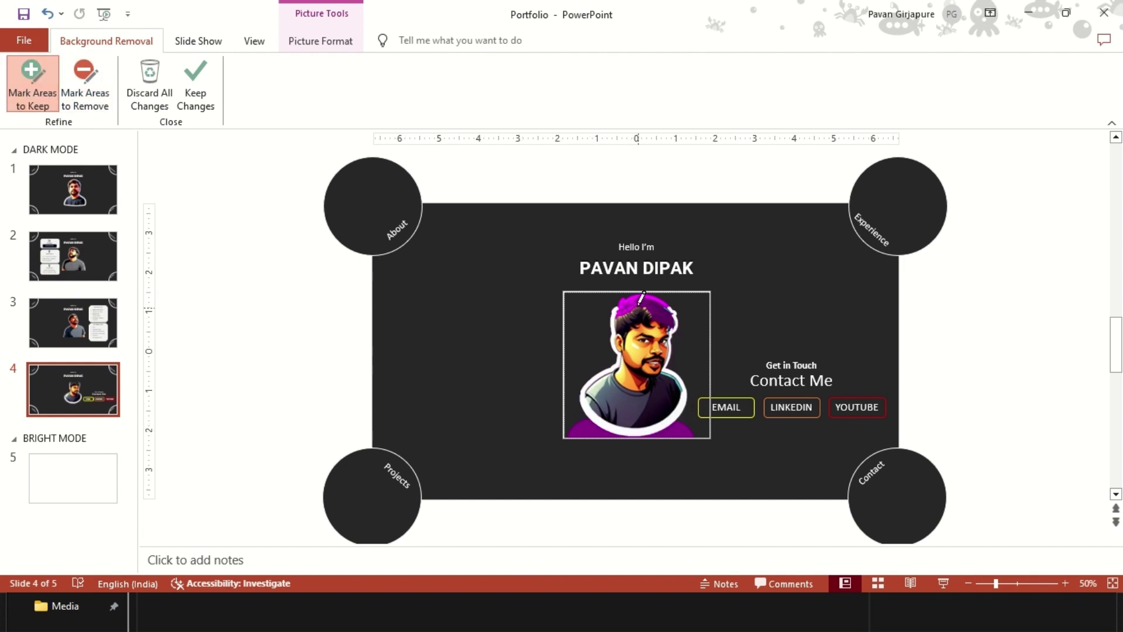
drag(639, 303, 653, 294)
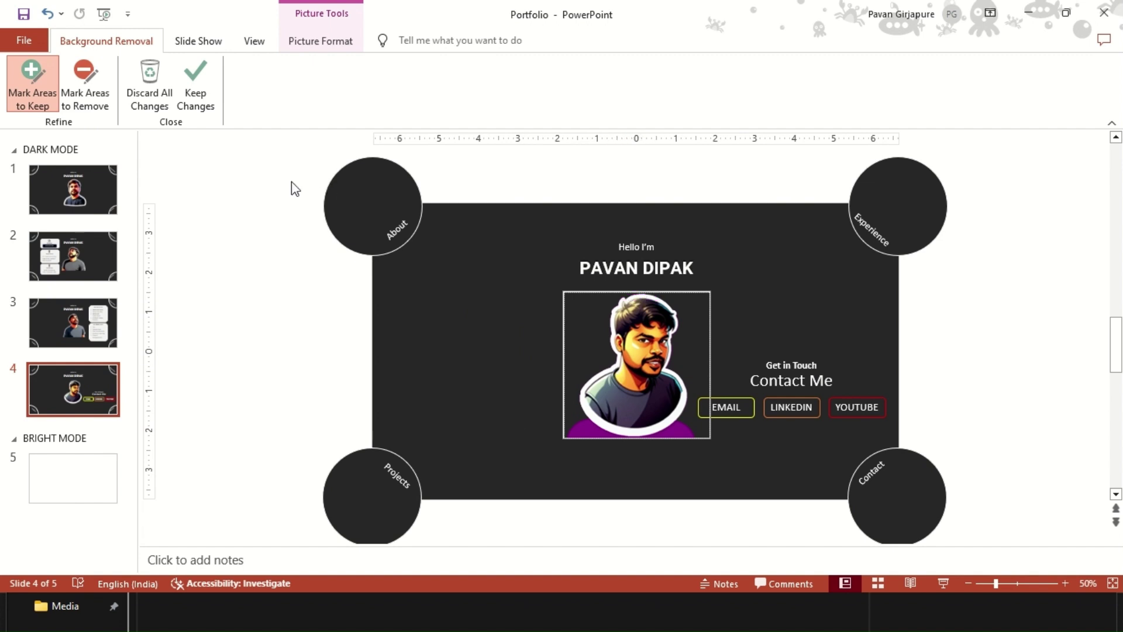
click(193, 97)
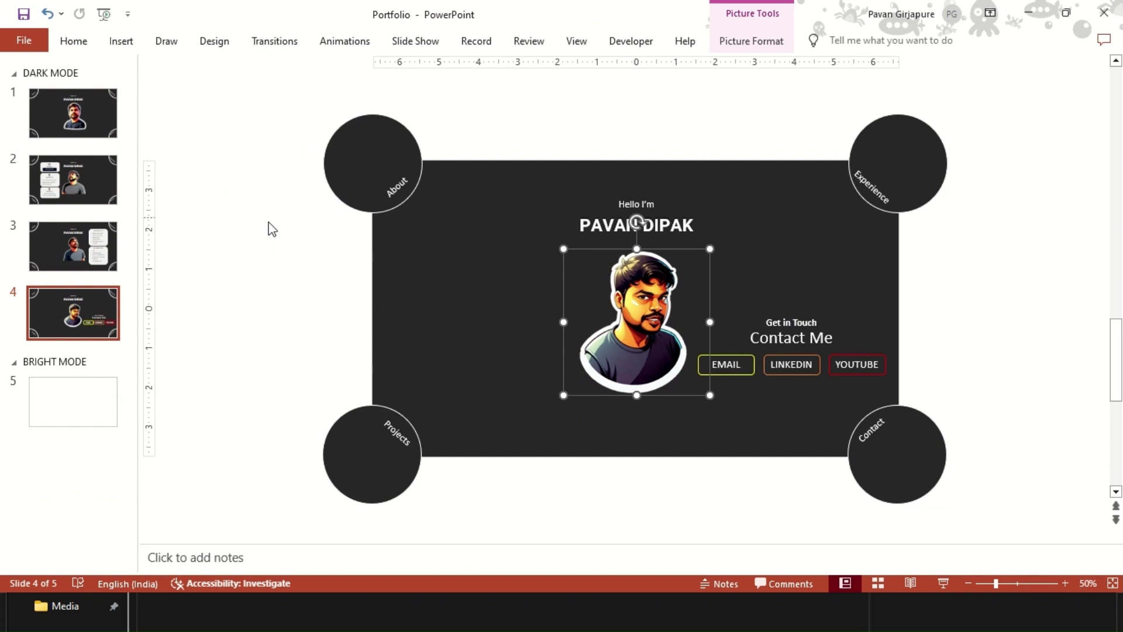
click(284, 236)
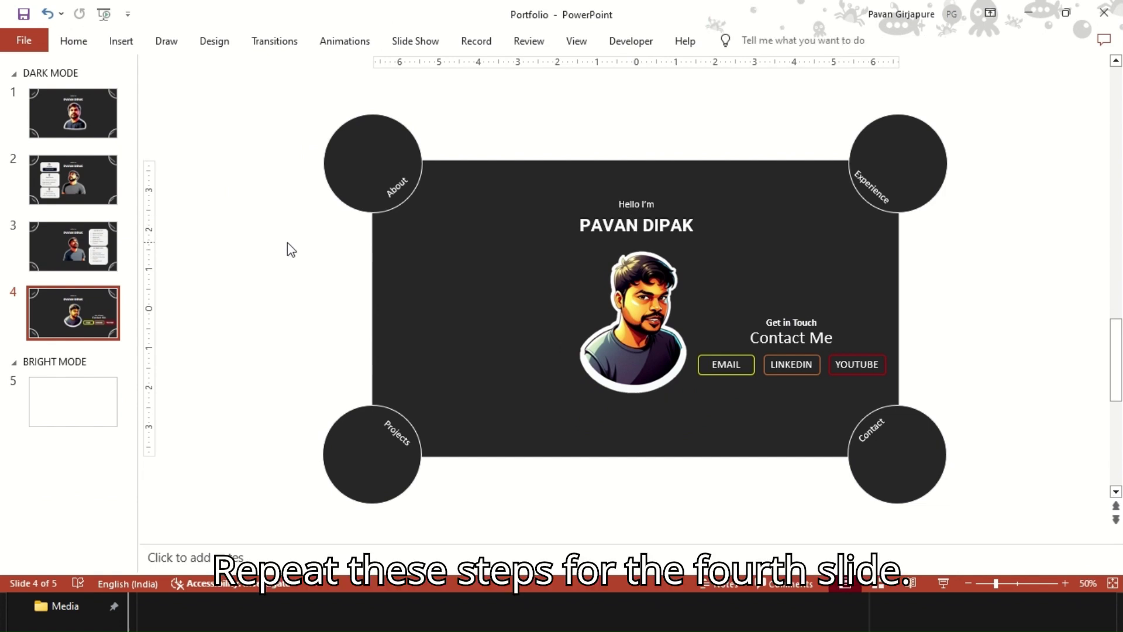
Step: Duplicate slide 4 and delete the Contact Me block from the new slide 5
right_click(92, 311)
click(146, 414)
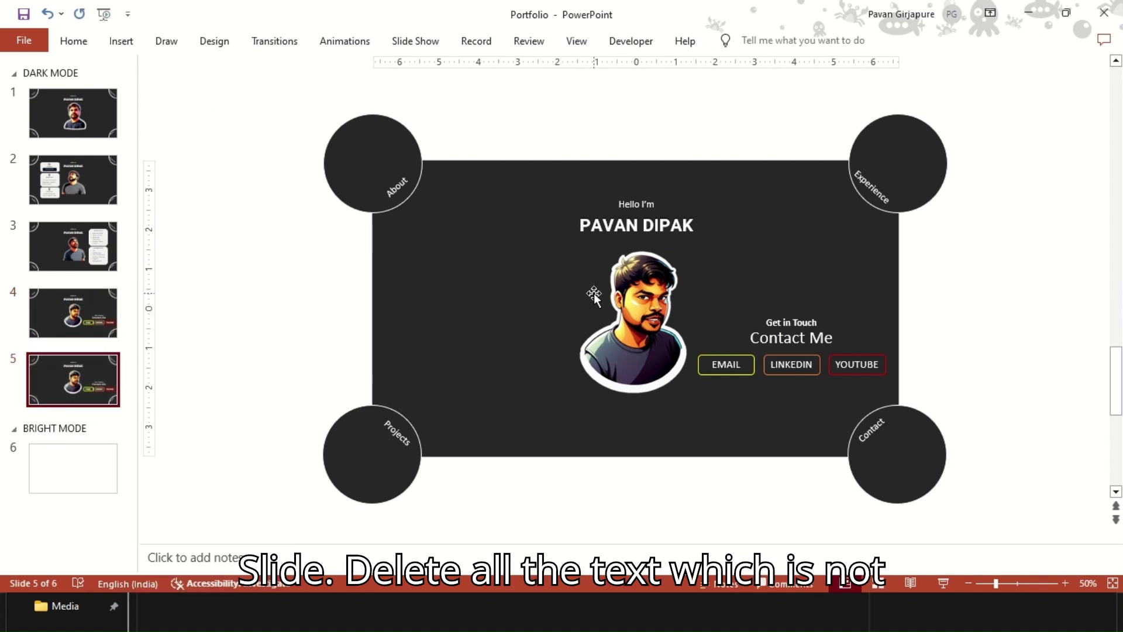
click(611, 300)
click(946, 395)
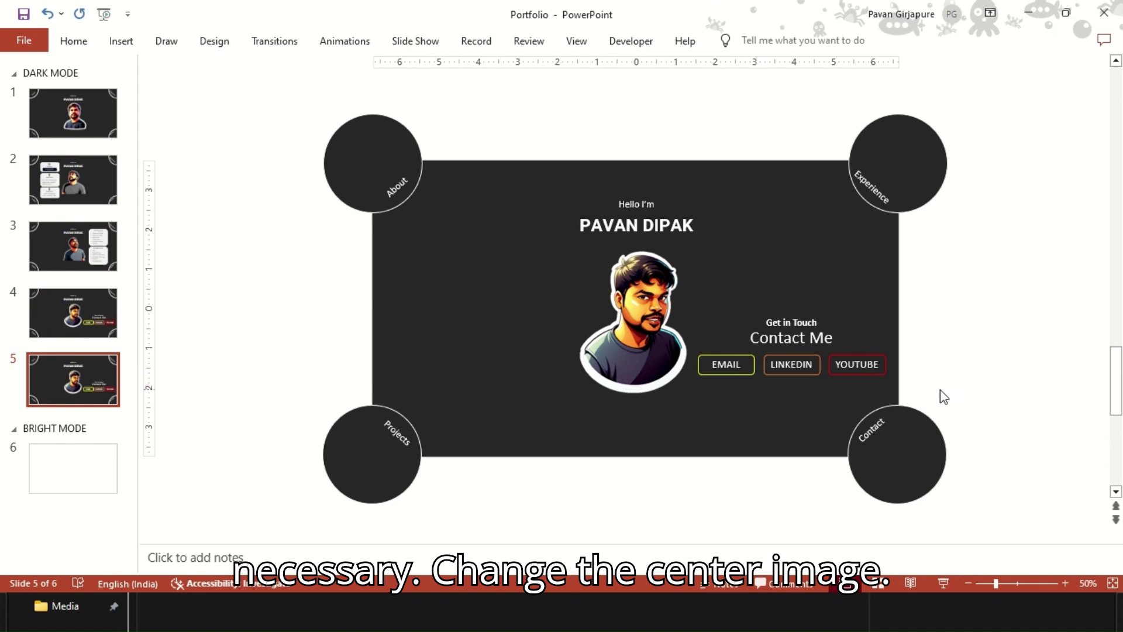
drag(943, 397, 676, 293)
key(Delete)
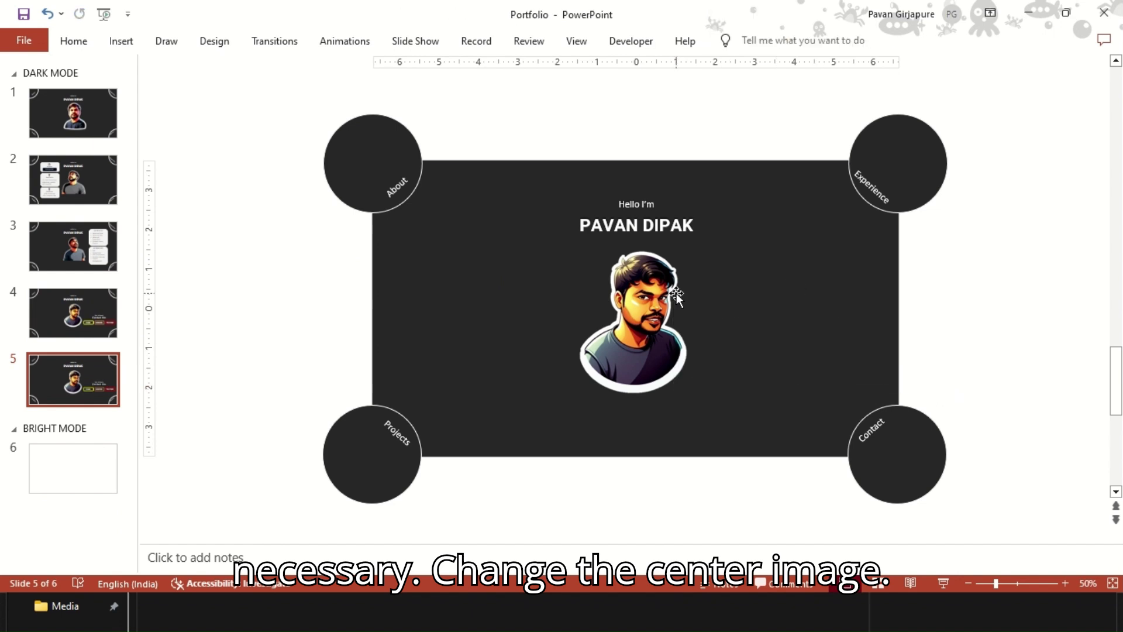
Step: Replace the slide 5 portrait with the 4-removebg-preview image
click(650, 300)
right_click(652, 303)
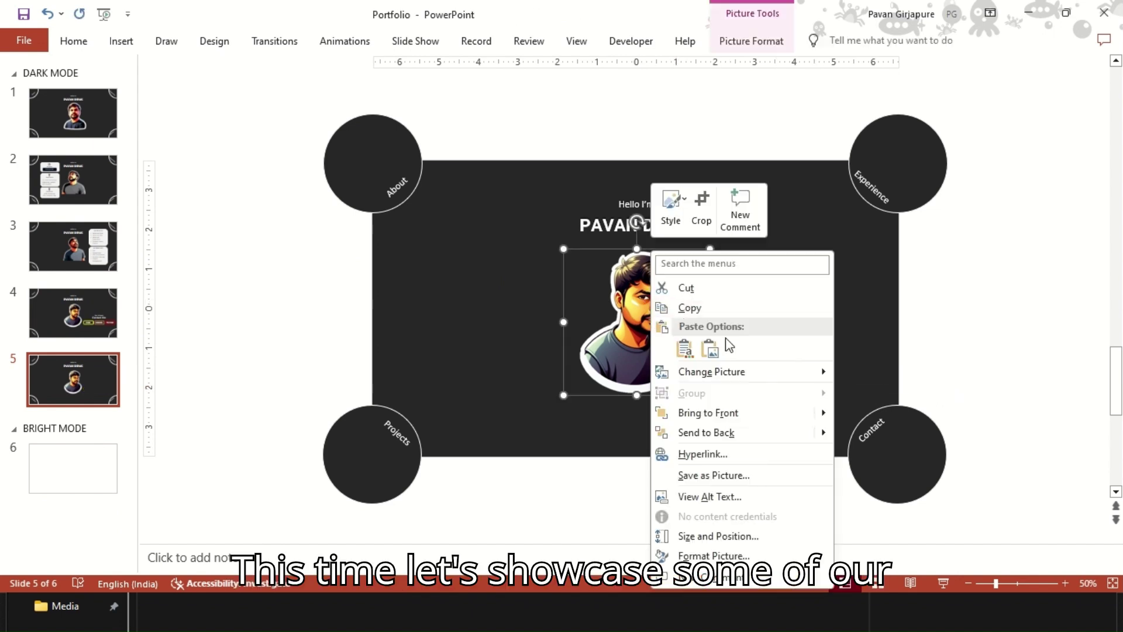
mouse_move(720, 377)
click(852, 374)
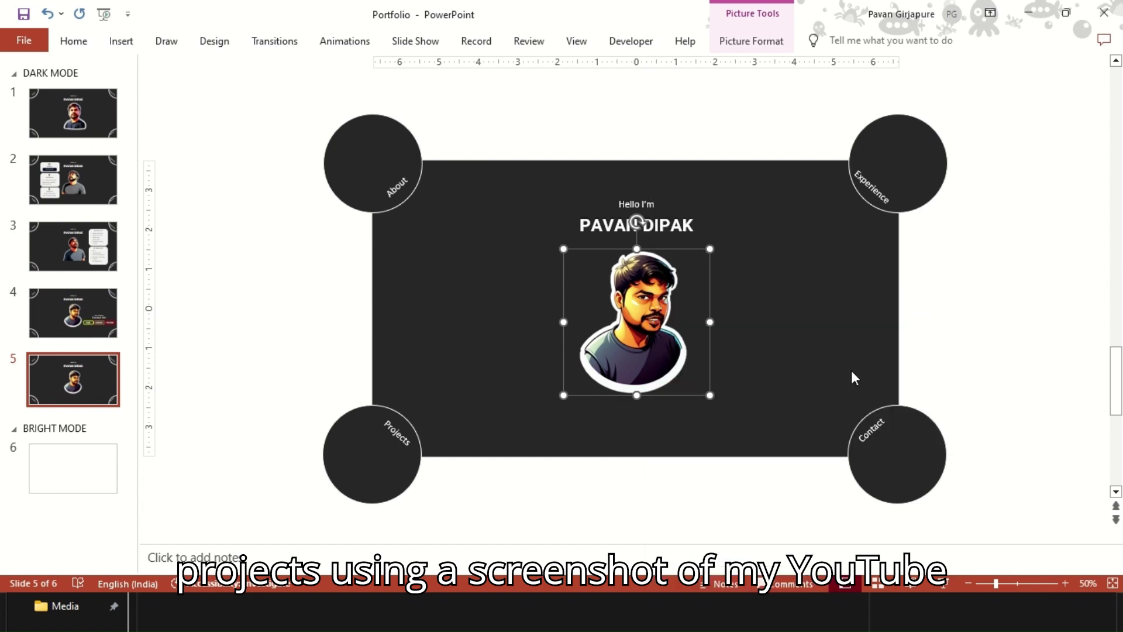
click(386, 149)
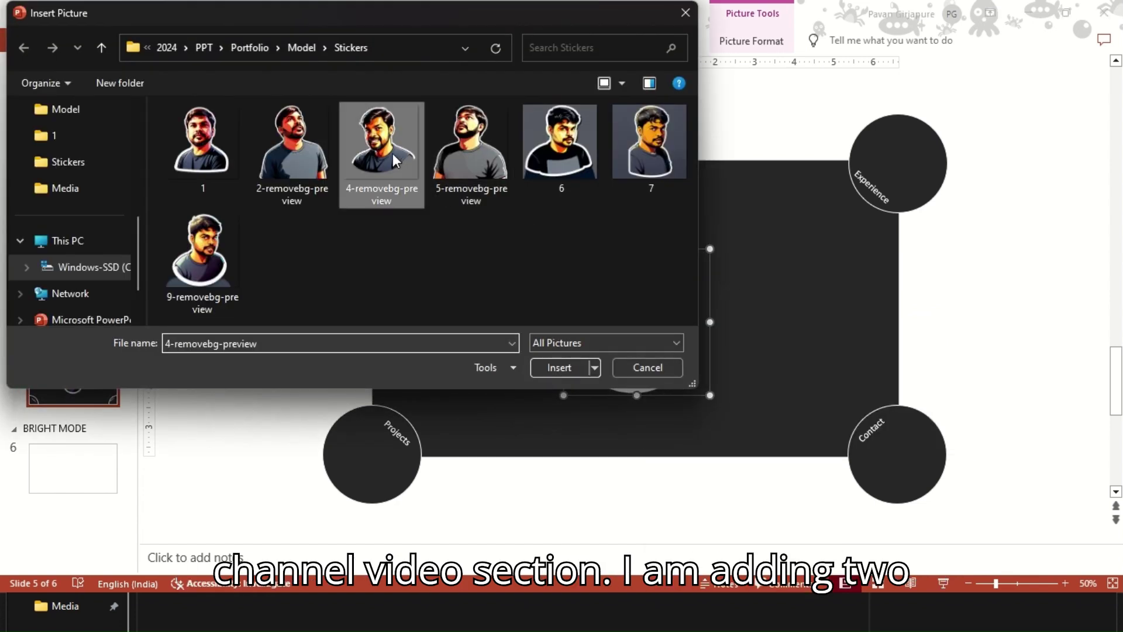
click(558, 367)
click(370, 307)
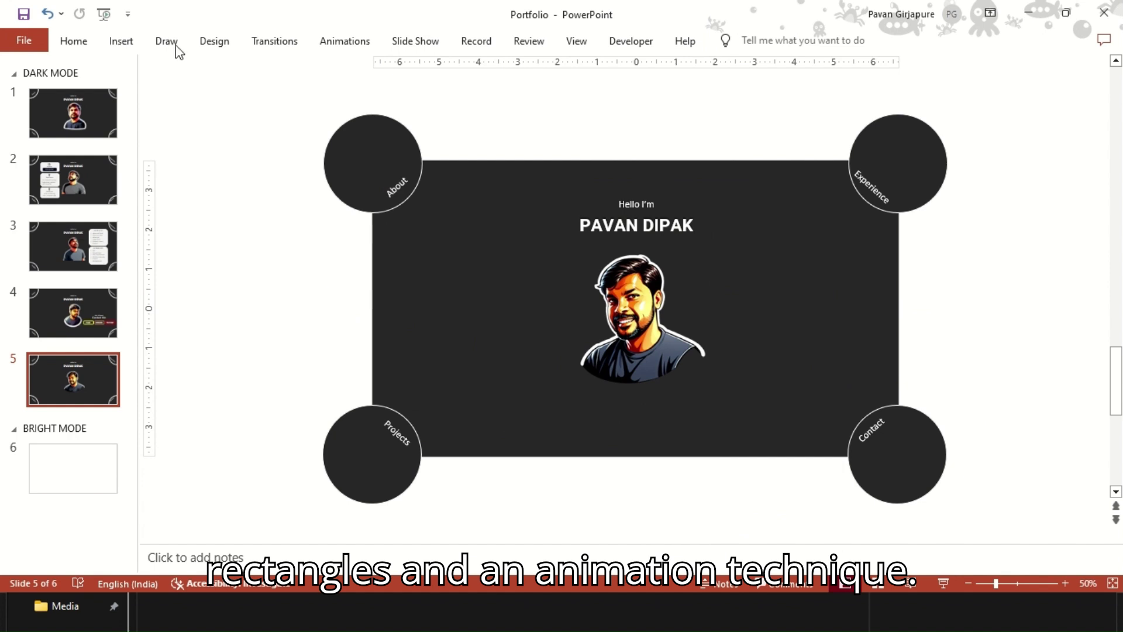